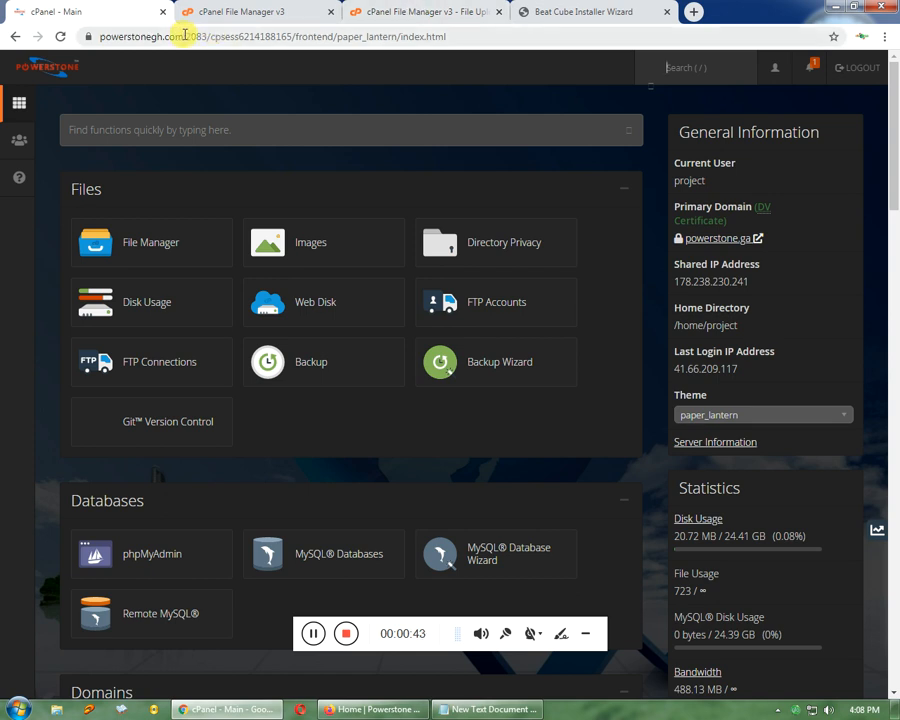
# - Reload the installer tab, close the finished Beat Cube 1.0.0.zip upload page, and return to File Manager
pyautogui.click(530, 12)
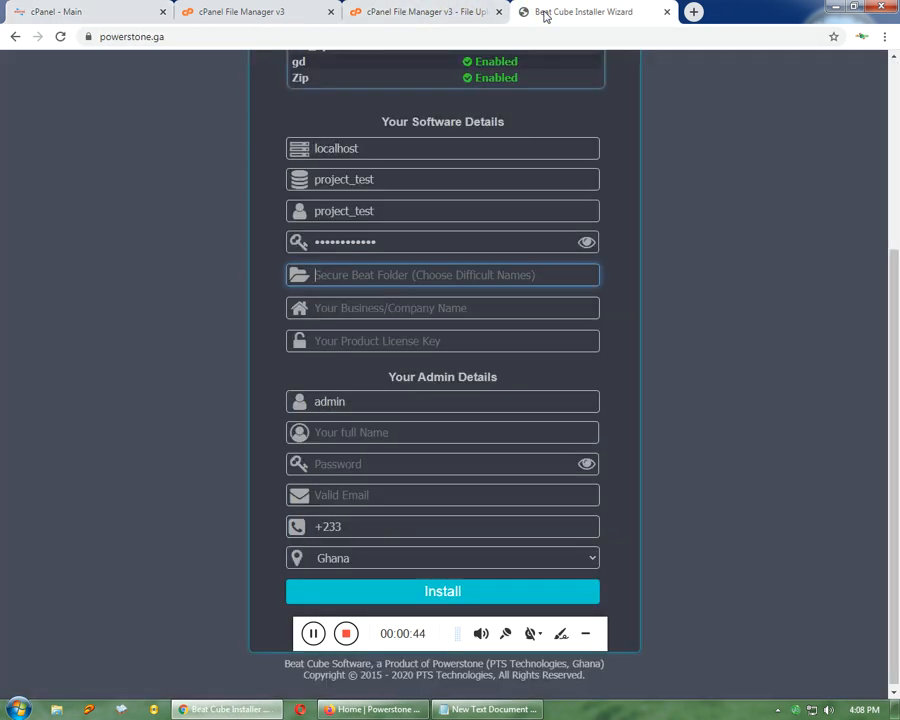
pyautogui.click(60, 37)
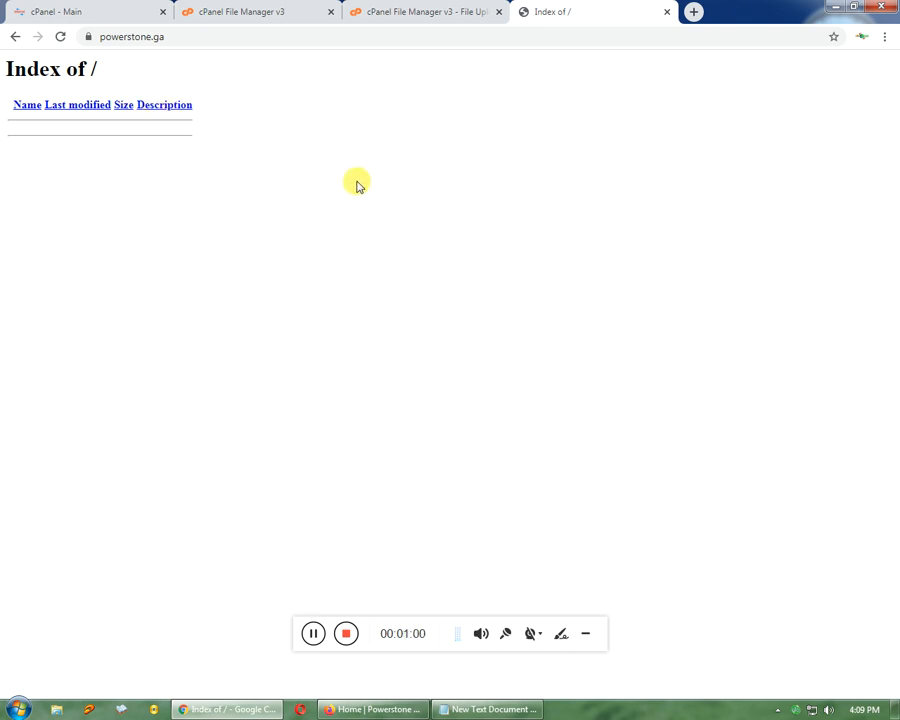
pyautogui.click(378, 14)
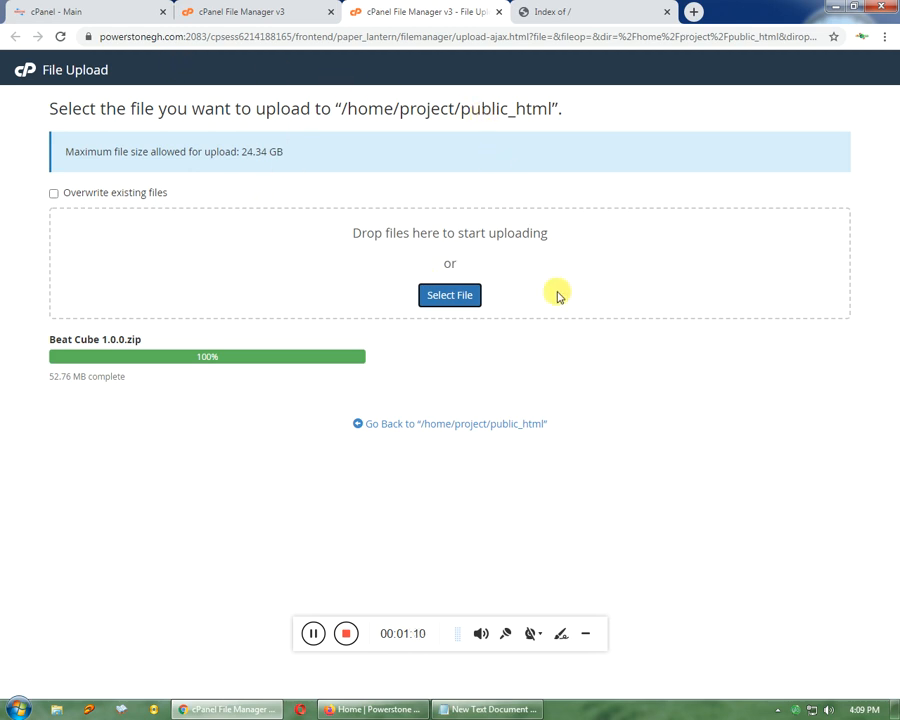
pyautogui.click(468, 428)
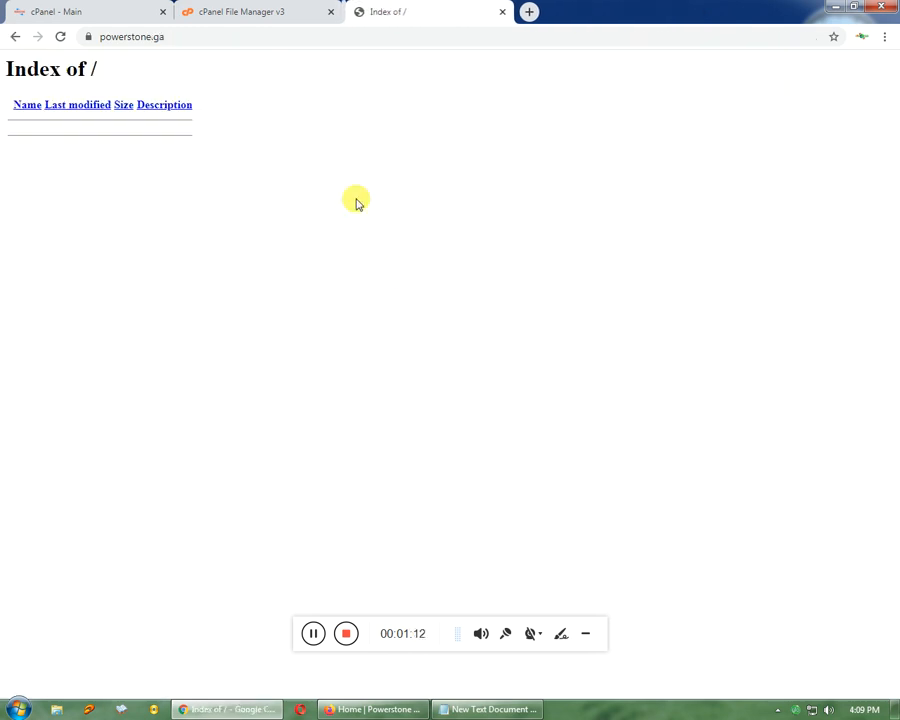
pyautogui.click(268, 20)
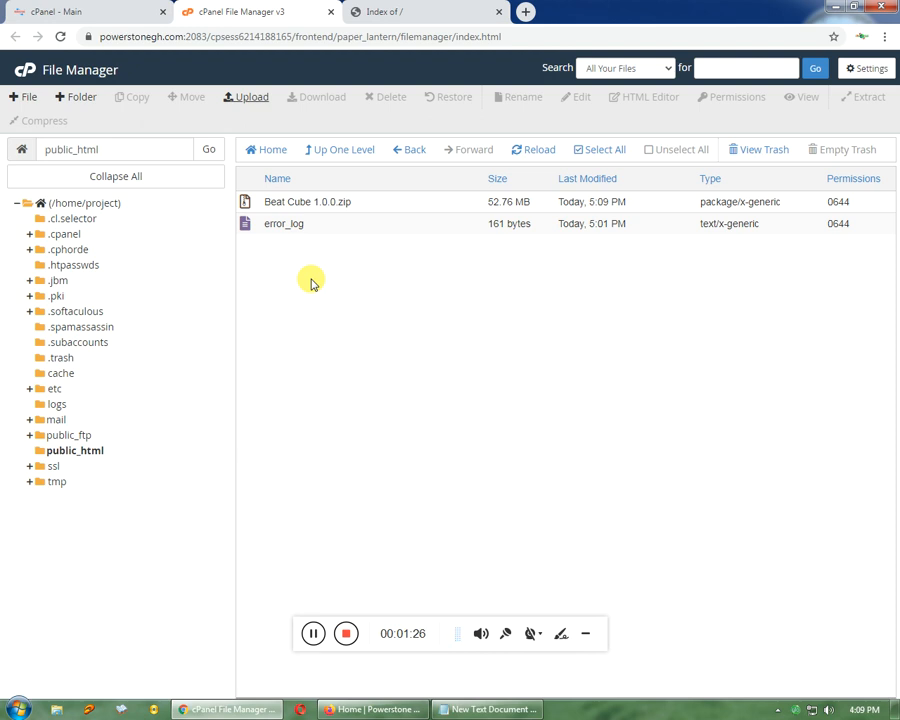
# - Delete error_log from public_html permanently, skipping the trash
pyautogui.click(301, 226)
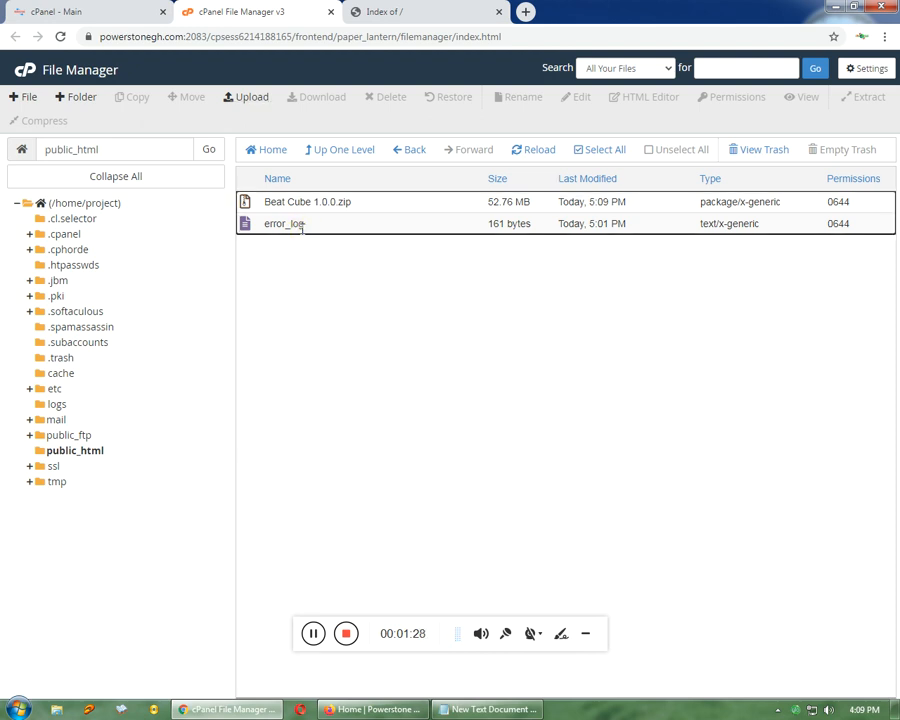
pyautogui.rightClick(301, 226)
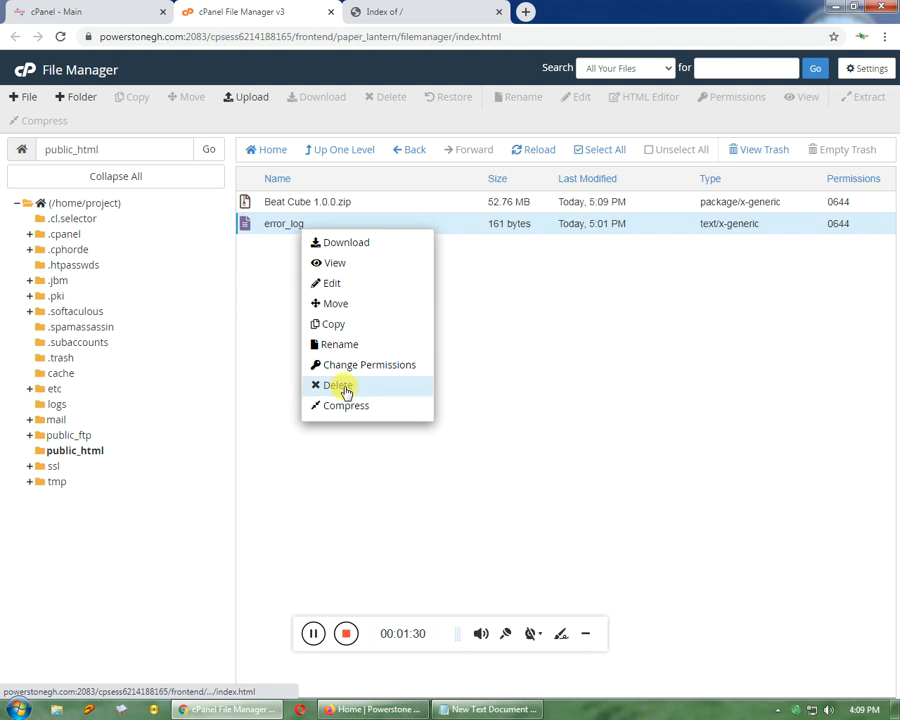
pyautogui.click(345, 391)
pyautogui.click(318, 382)
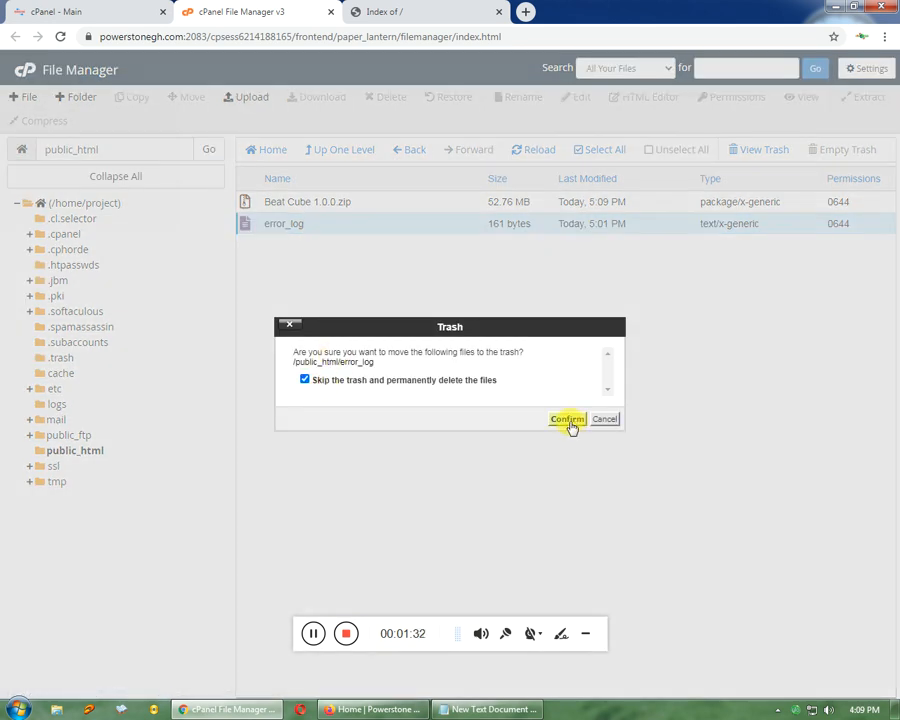
pyautogui.click(567, 420)
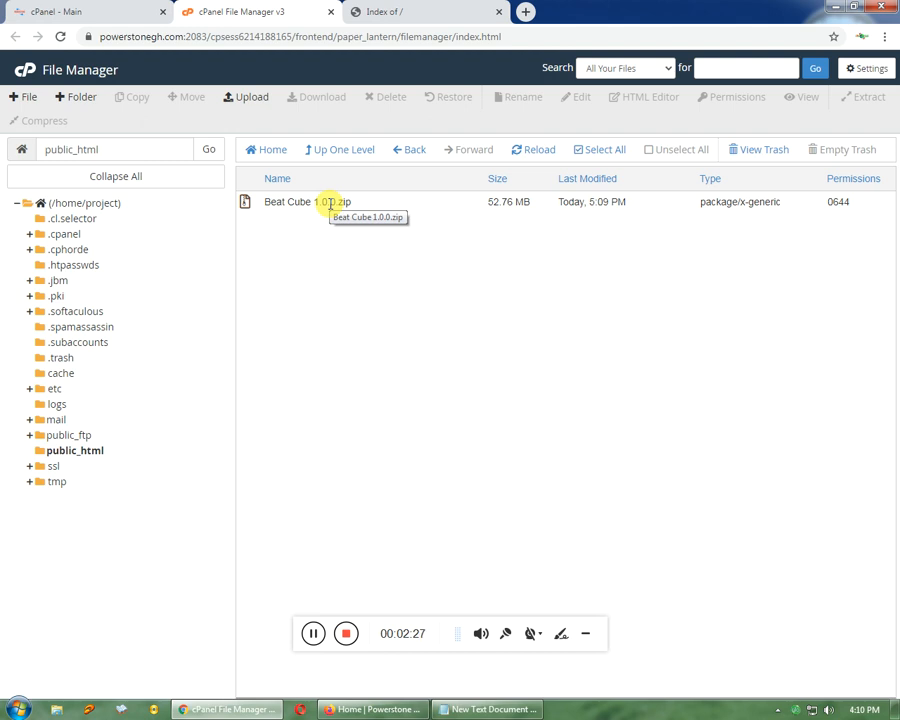
# - Extract Beat Cube 1.0.0.zip into /public_html and dismiss the extraction results
pyautogui.rightClick(330, 203)
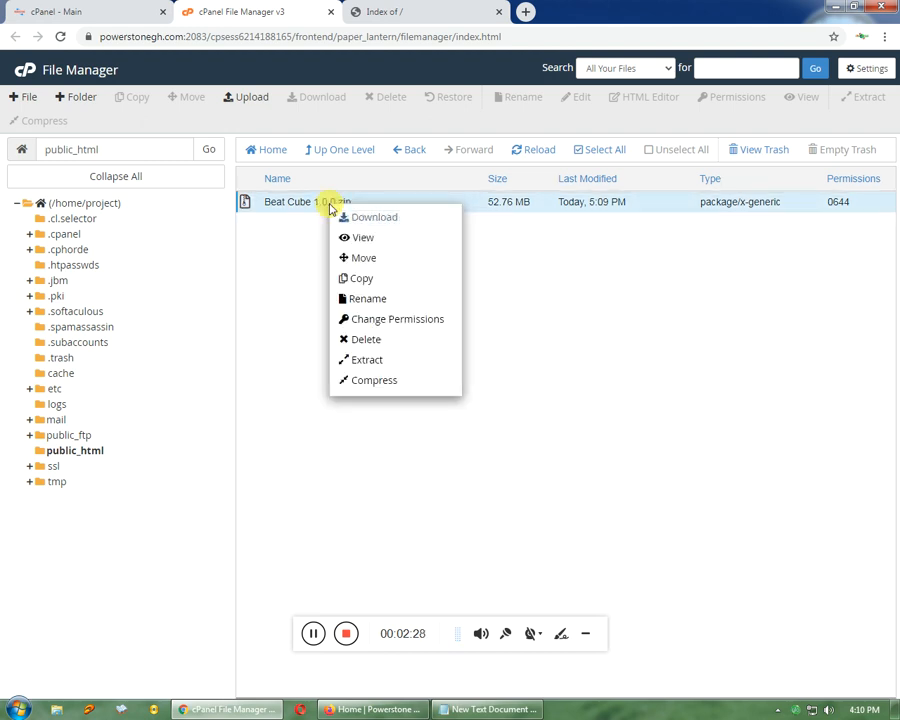
pyautogui.click(367, 359)
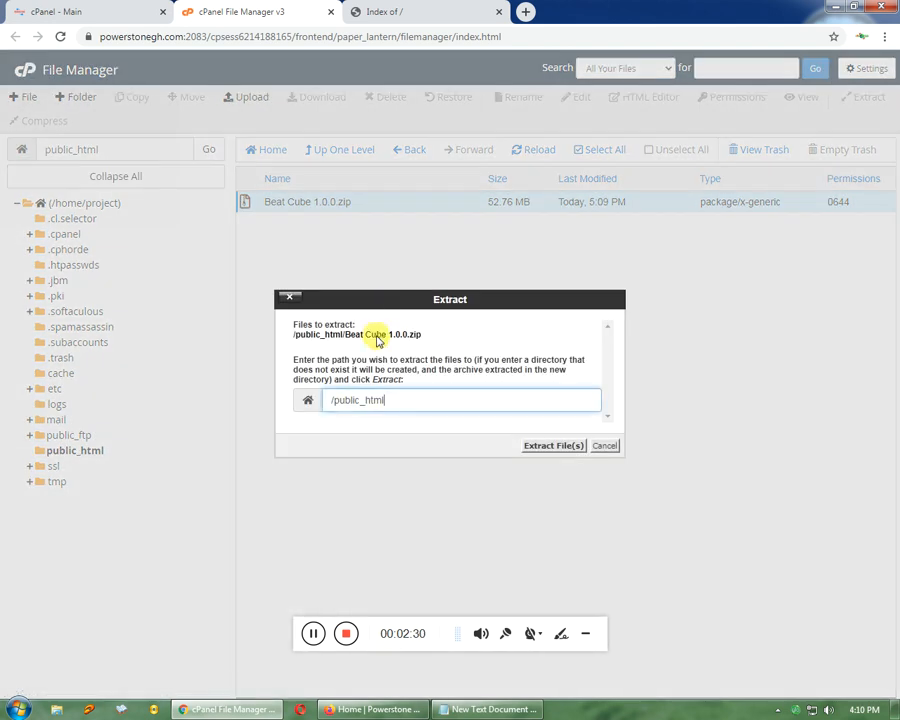
pyautogui.click(524, 447)
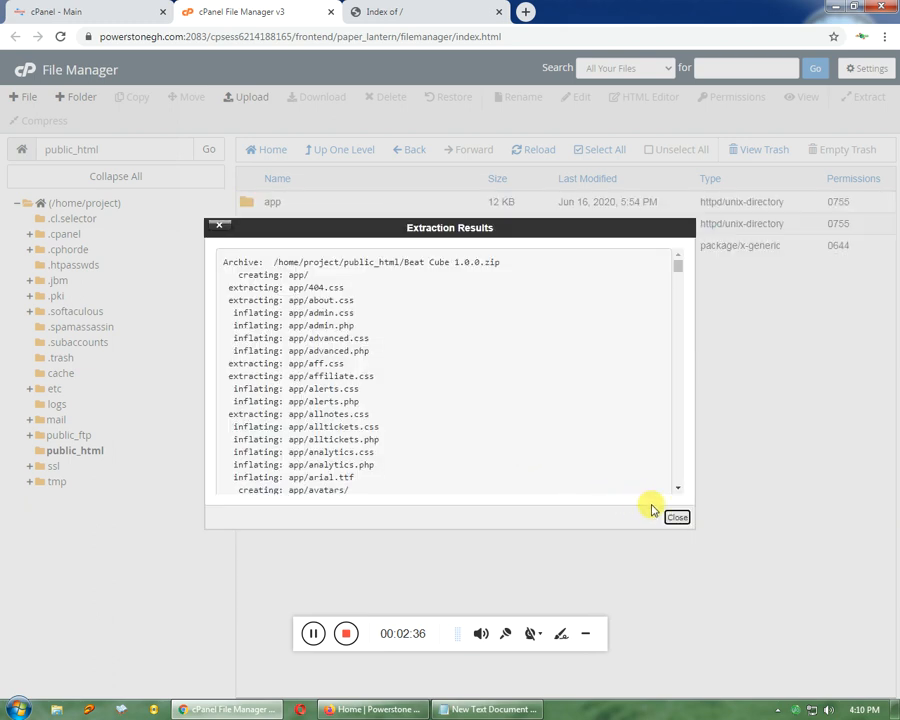
pyautogui.click(677, 518)
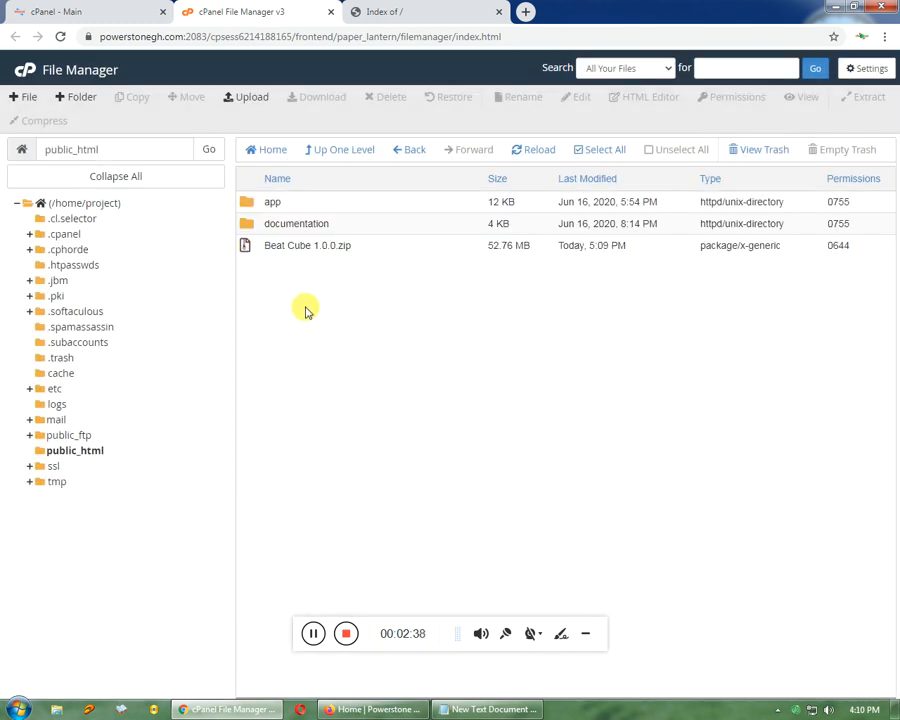
# - Delete the Beat Cube 1.0.0.zip archive from public_html
pyautogui.rightClick(315, 243)
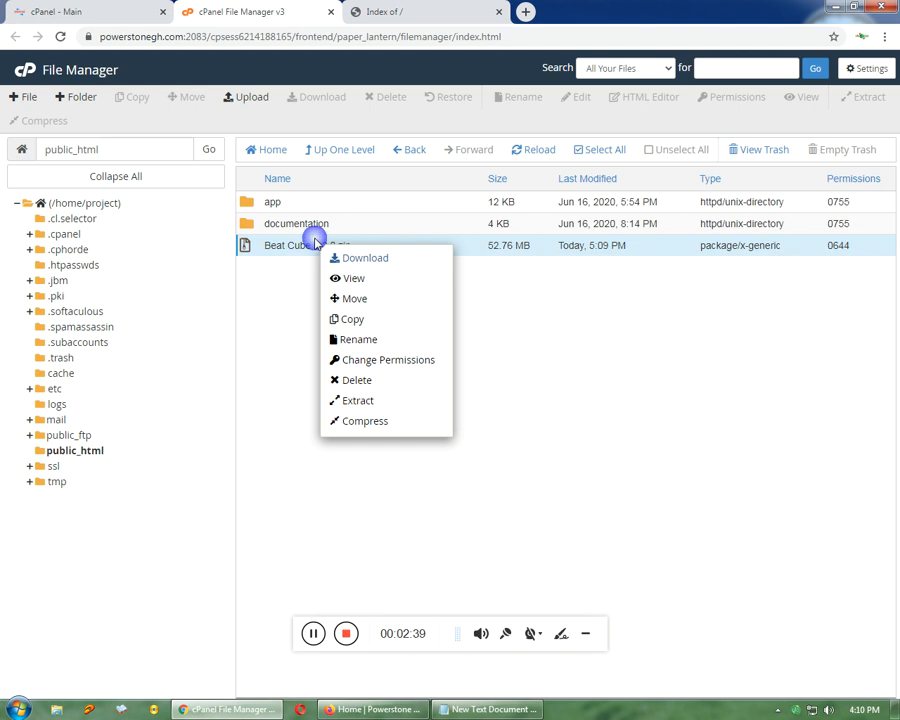
pyautogui.click(382, 381)
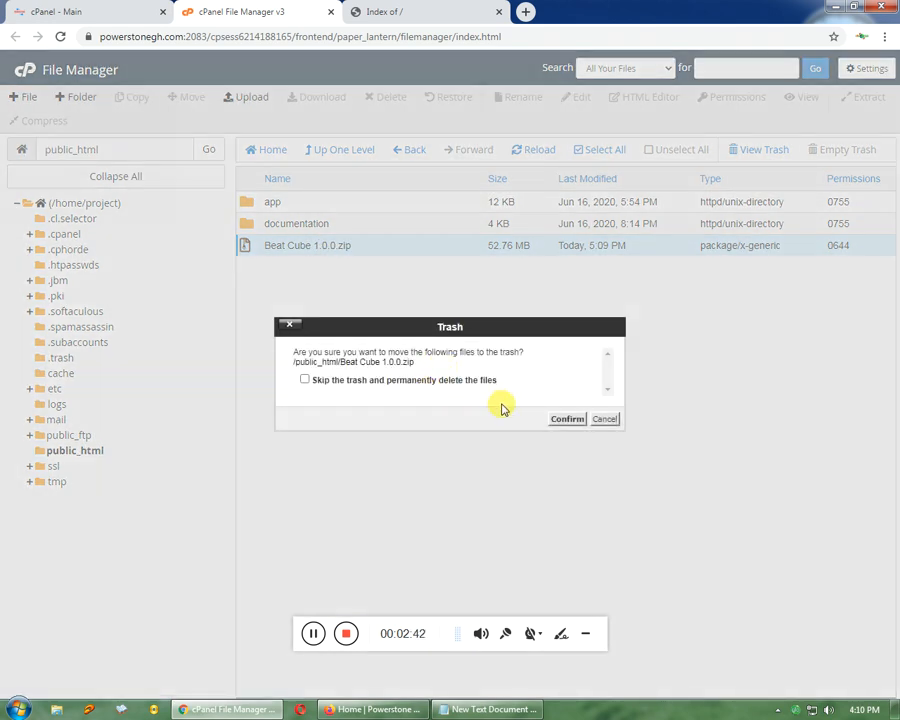
pyautogui.click(563, 418)
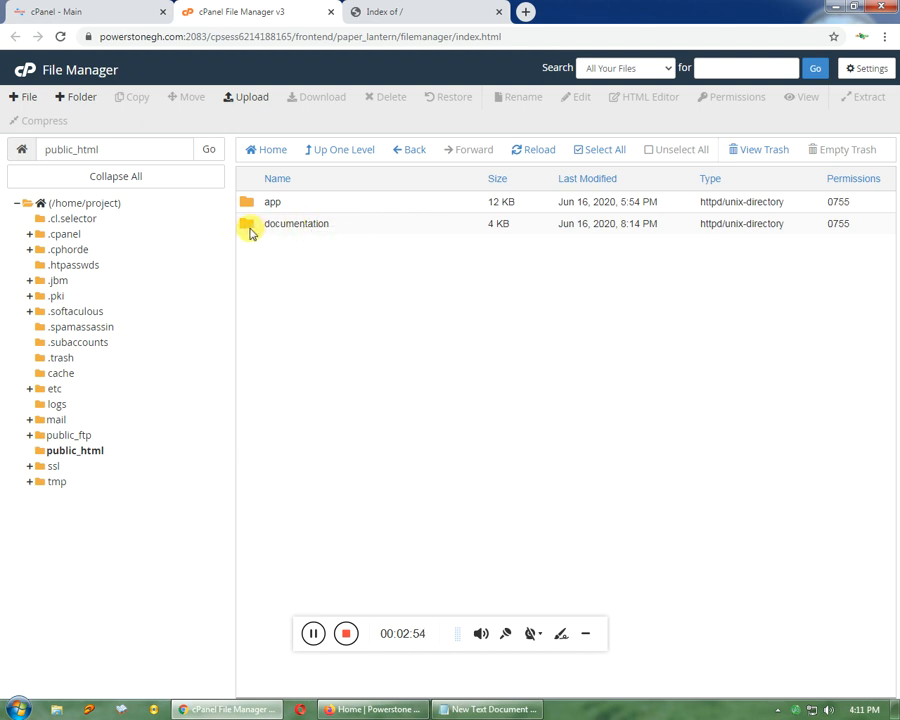
# - Delete the documentation folder permanently, skipping the trash
pyautogui.rightClick(250, 232)
pyautogui.click(316, 327)
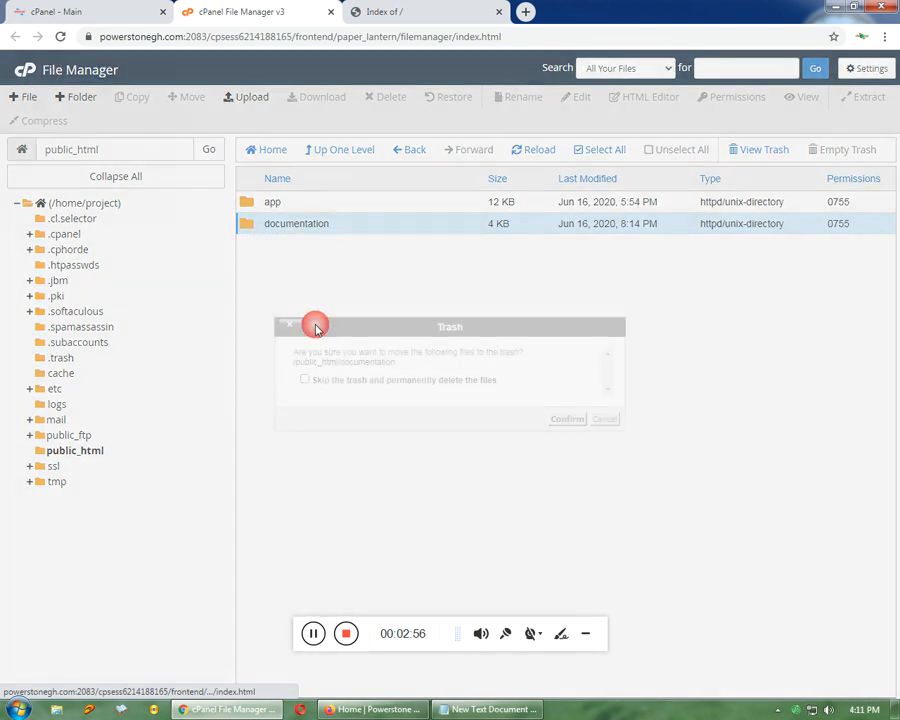
pyautogui.click(305, 381)
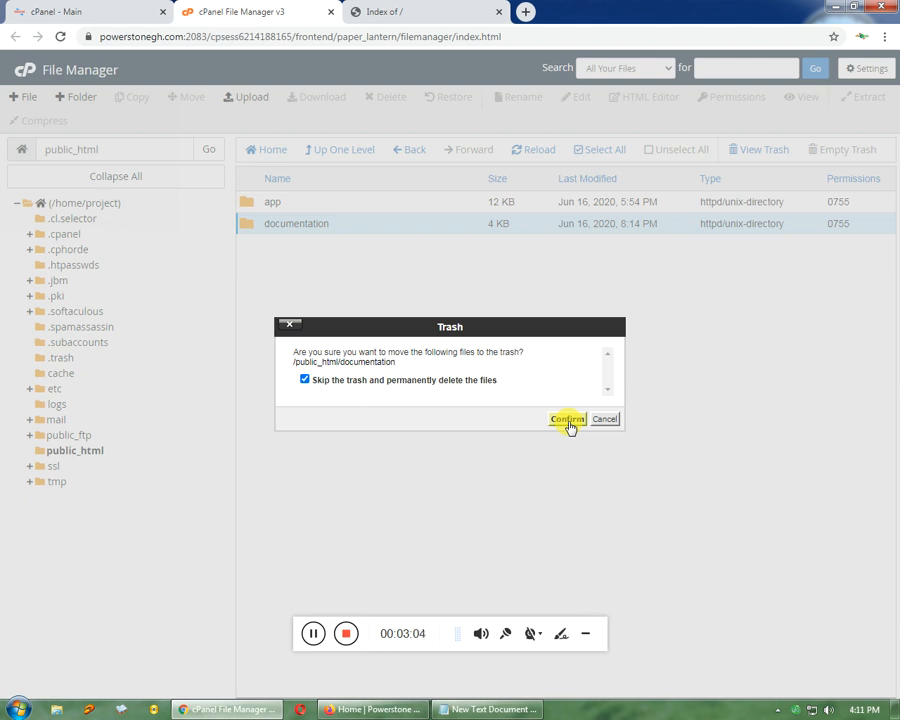
pyautogui.click(566, 419)
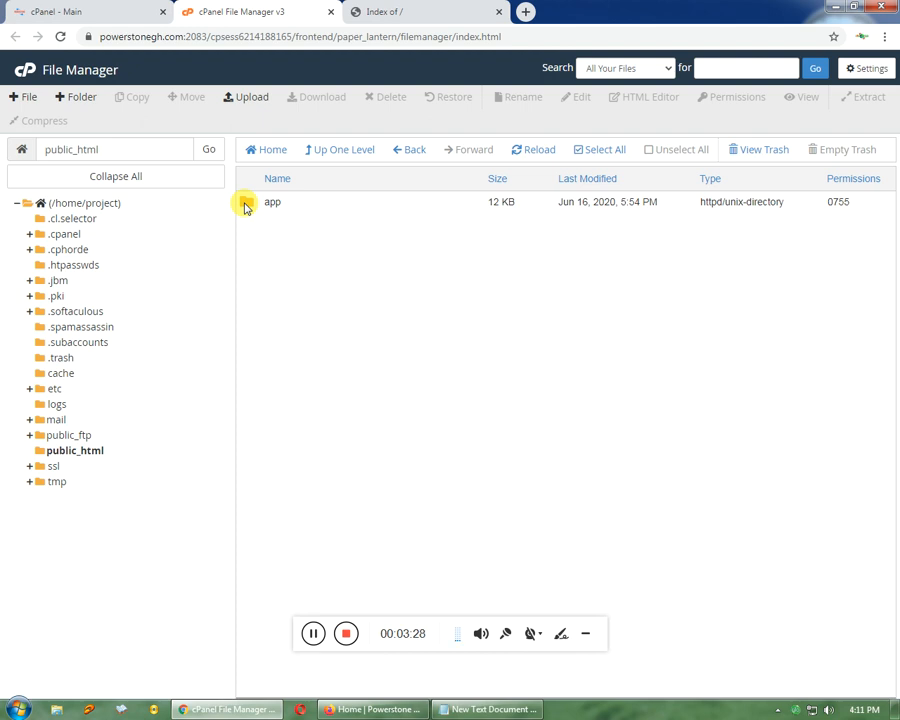
# - Open the app folder and select every file and folder inside it
pyautogui.doubleClick(245, 205)
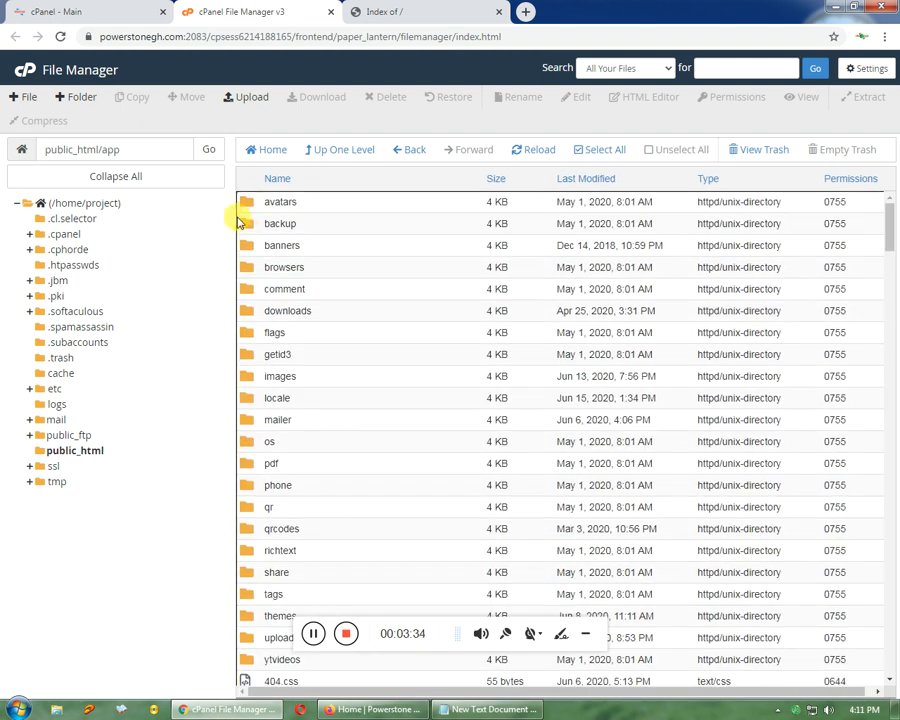
pyautogui.click(245, 203)
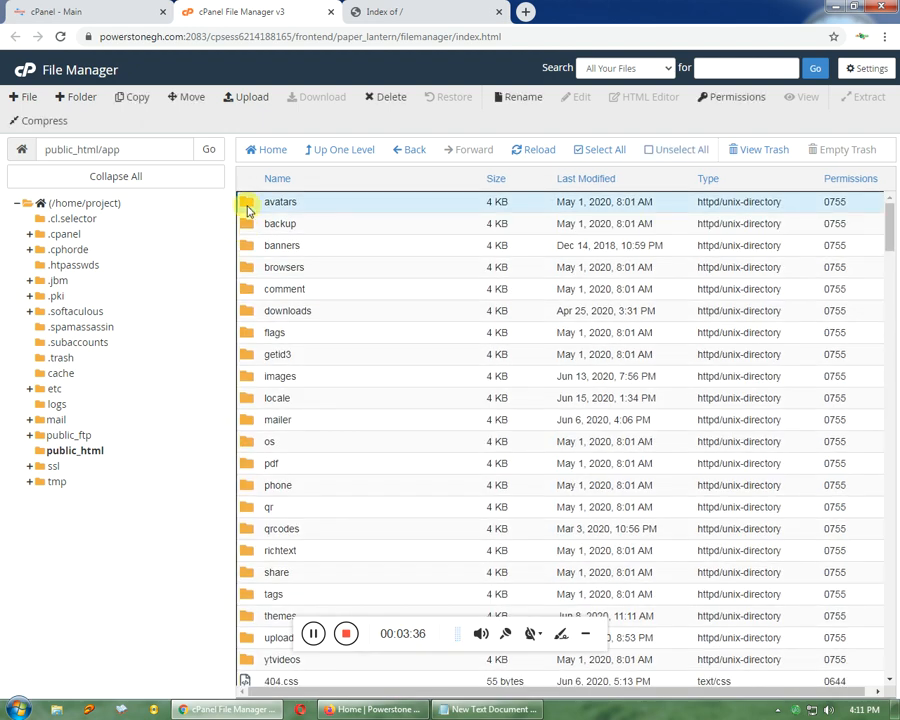
pyautogui.hotkey('shift', 'Down')
pyautogui.hotkey('shift', 'Down')
pyautogui.hotkey('shift', 'Down')
pyautogui.hotkey('shift', 'Down')
pyautogui.hotkey('shift', 'Down')
pyautogui.hotkey('shift', 'Down')
pyautogui.hotkey('shift', 'Down')
pyautogui.hotkey('shift', 'Down')
pyautogui.hotkey('shift', 'Down')
pyautogui.hotkey('shift', 'Down')
pyautogui.hotkey('shift', 'Down')
pyautogui.hotkey('shift', 'Down')
pyautogui.hotkey('shift', 'Down')
pyautogui.hotkey('shift', 'Down')
pyautogui.hotkey('shift', 'Down')
pyautogui.hotkey('shift', 'Down')
pyautogui.hotkey('shift', 'Down')
pyautogui.hotkey('shift', 'Down')
pyautogui.hotkey('shift', 'Down')
pyautogui.hotkey('shift', 'Down')
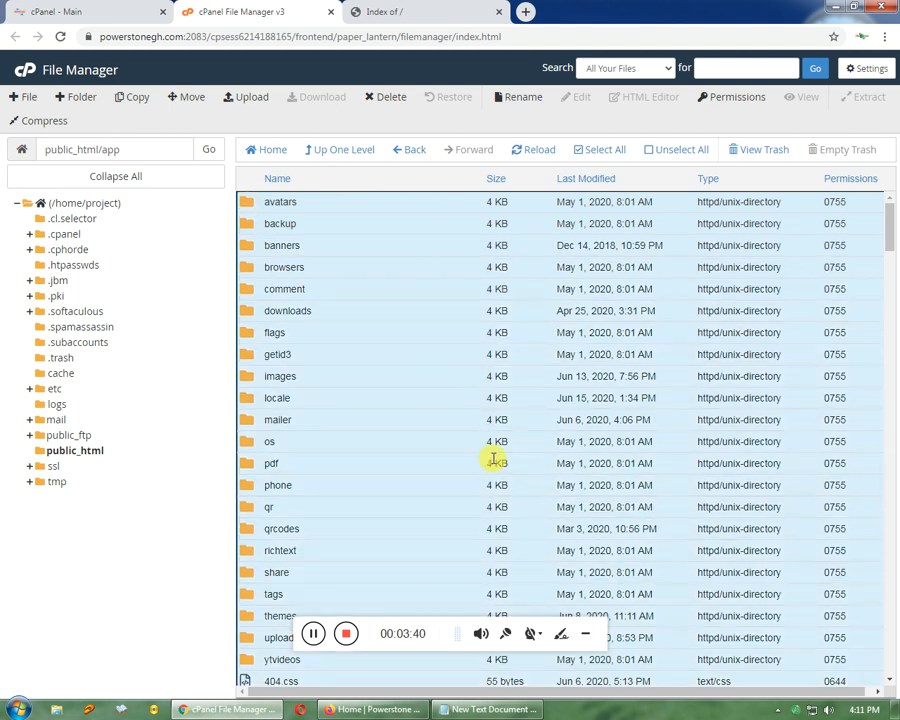
pyautogui.hotkey('shift', 'Down')
pyautogui.hotkey('shift', 'Down')
pyautogui.hotkey('shift', 'Down')
pyautogui.hotkey('shift', 'Down')
pyautogui.hotkey('shift', 'Down')
pyautogui.hotkey('shift', 'Down')
pyautogui.hotkey('shift', 'Down')
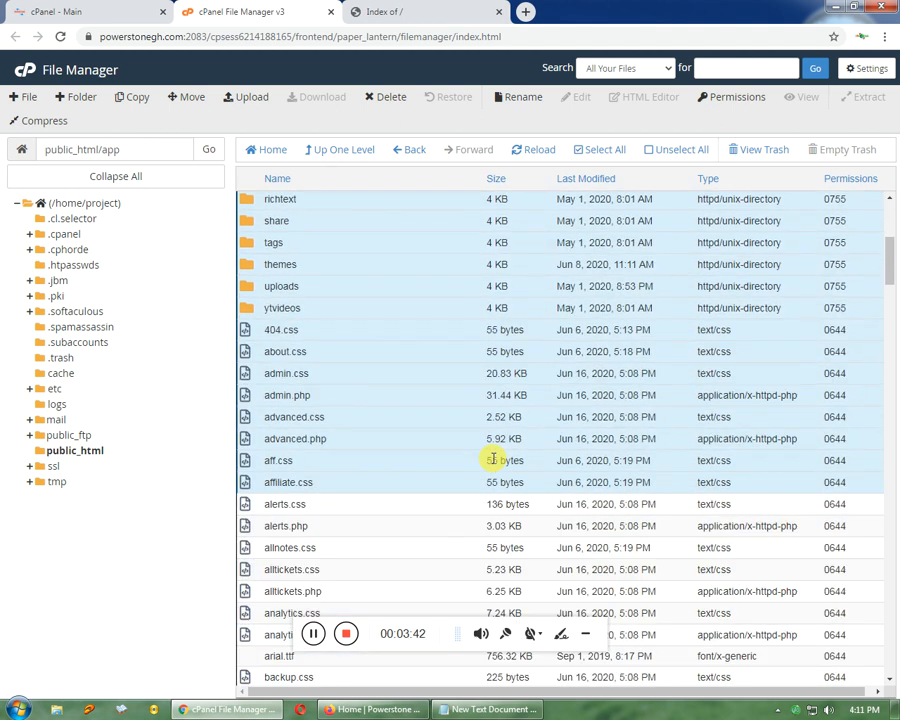
pyautogui.scroll(-3, 493, 459)
pyautogui.scroll(-15, 493, 459)
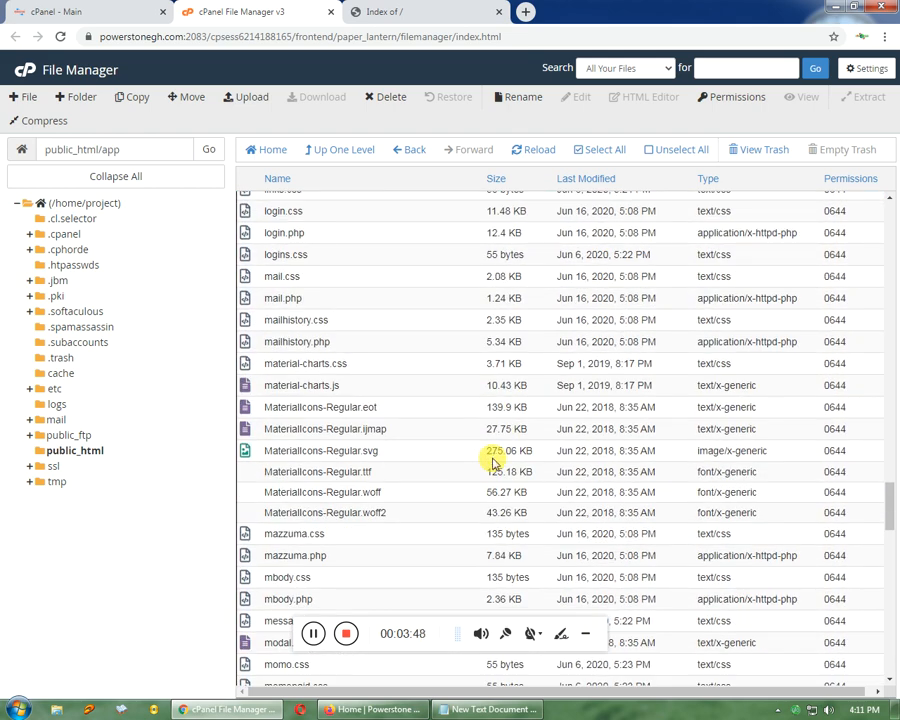
pyautogui.hotkey('ctrl', 'a')
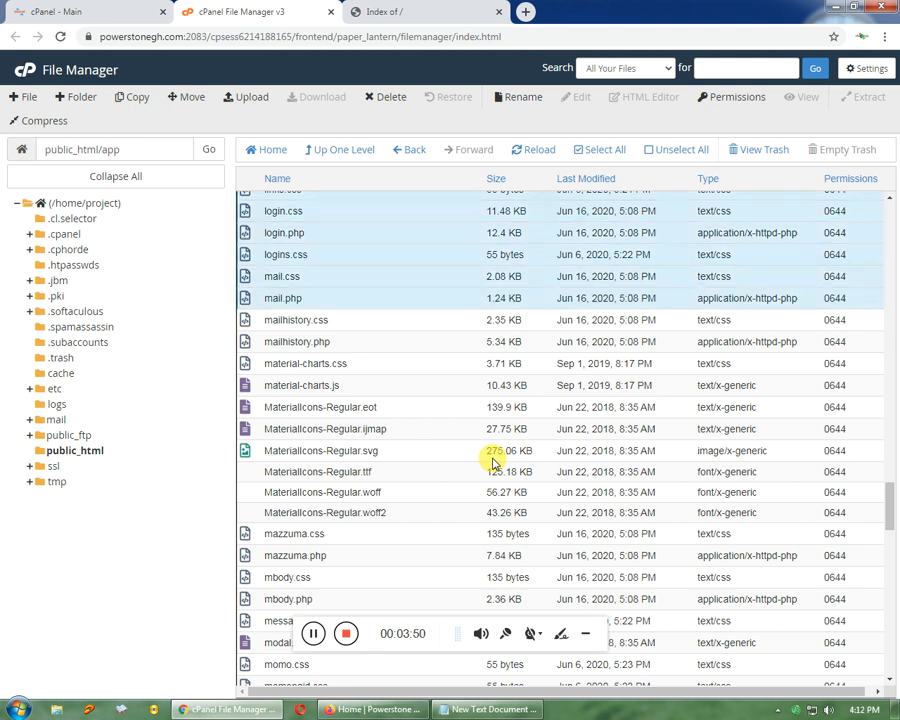
pyautogui.click(612, 618)
pyautogui.scroll(-20, 630, 590)
pyautogui.scroll(-3, 634, 591)
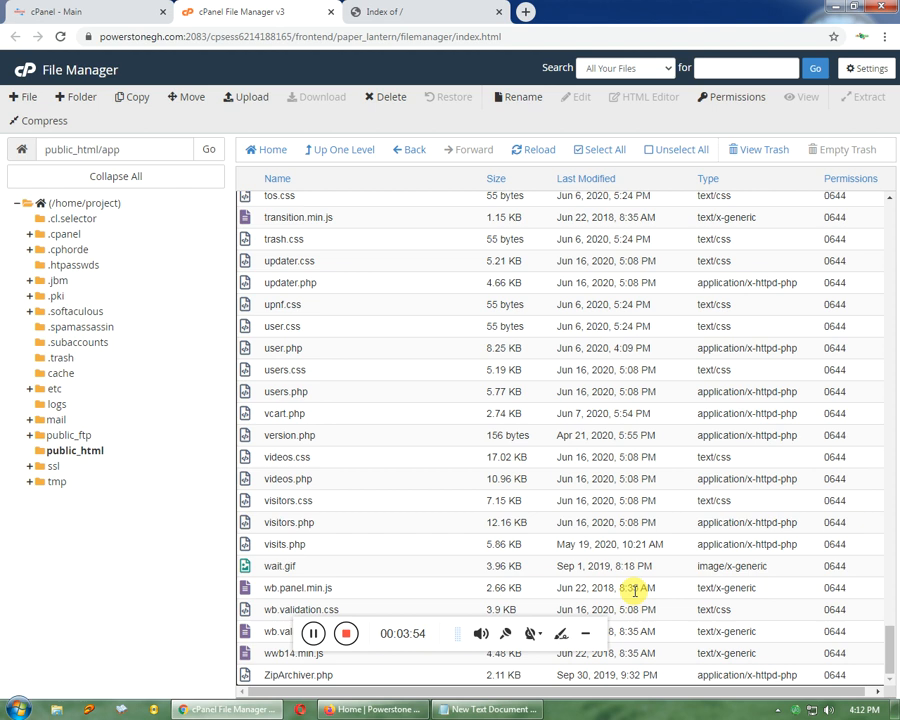
pyautogui.hotkey('ctrl', 'a')
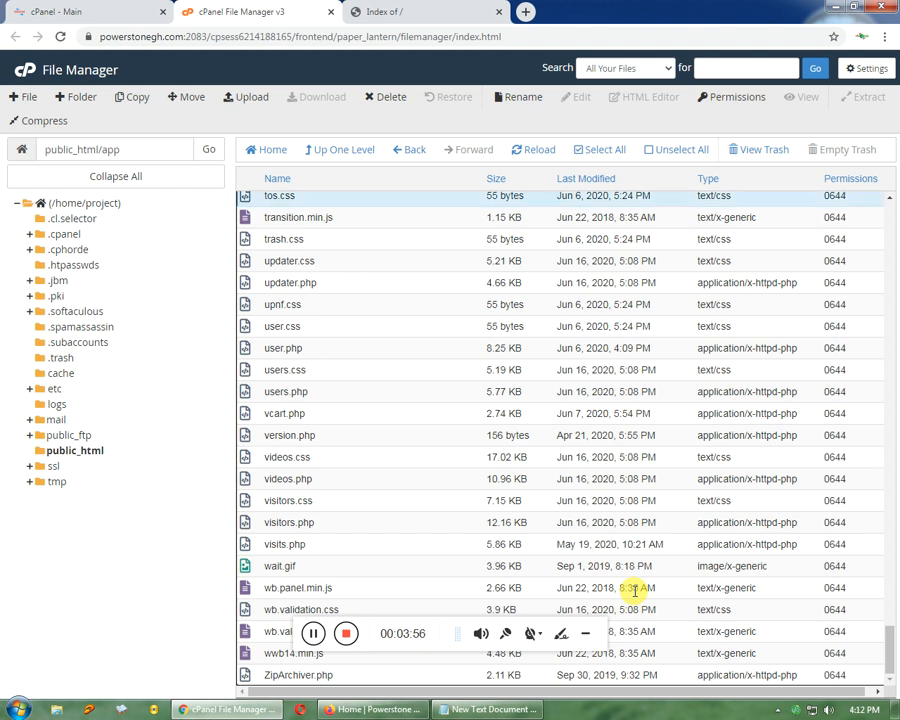
# - Move the selected items to /public_html/
pyautogui.rightClick(394, 346)
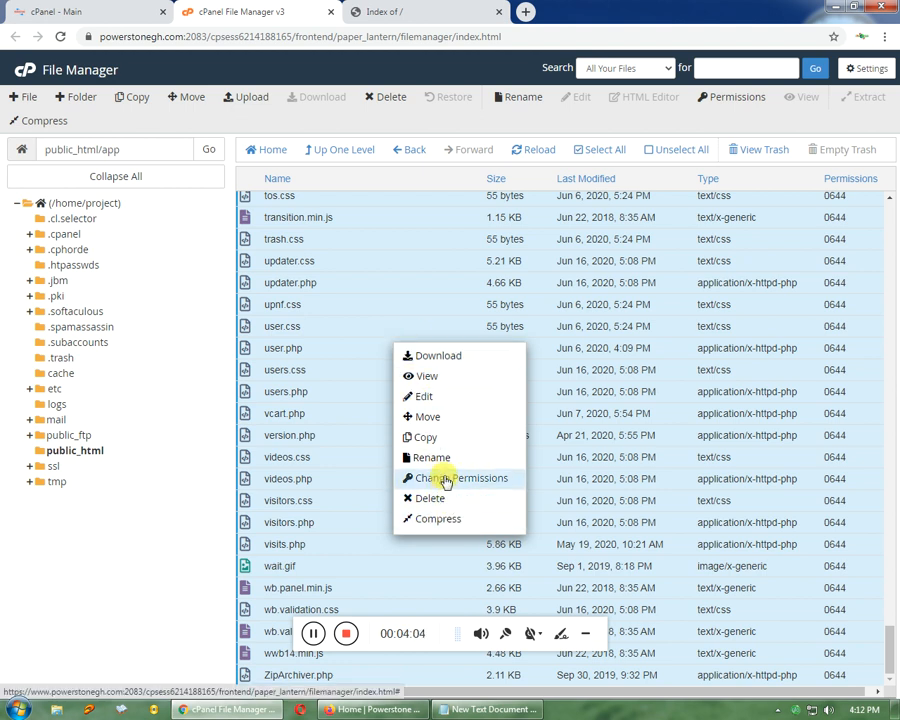
pyautogui.click(447, 419)
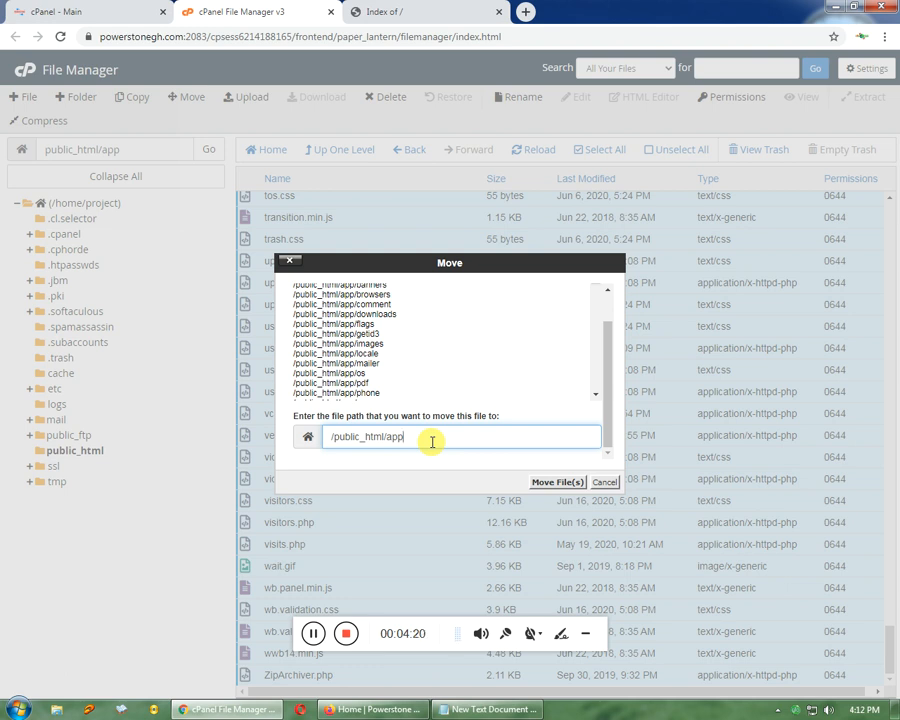
pyautogui.press('BackSpace')
pyautogui.press('BackSpace')
pyautogui.press('BackSpace')
pyautogui.click(540, 484)
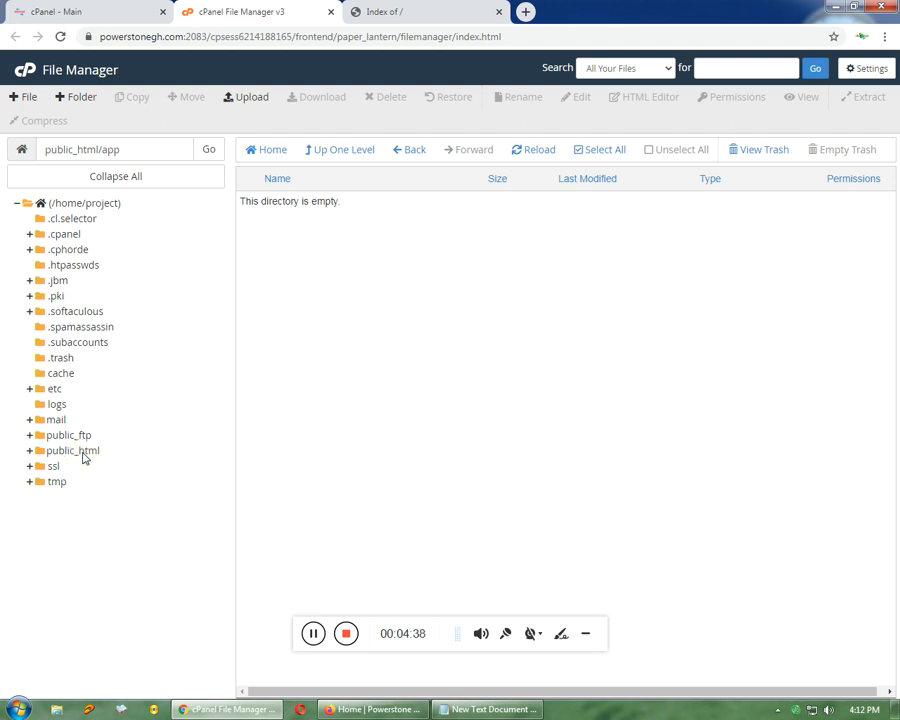
# - Browse public_html's moved folders and PHP/CSS files, then bring up the Index of / tab
pyautogui.click(84, 452)
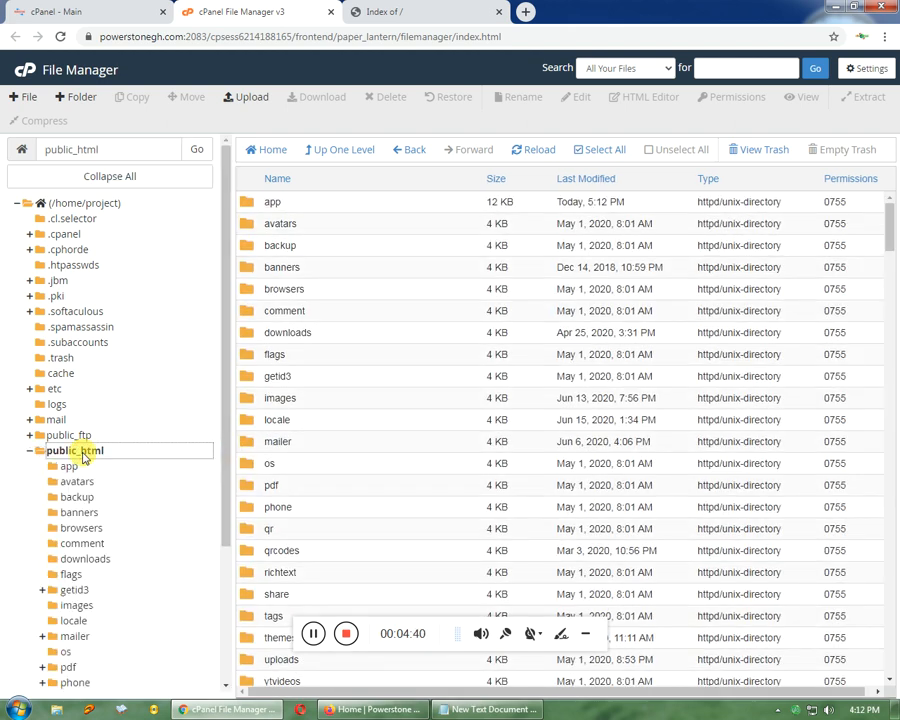
pyautogui.scroll(-15, 522, 522)
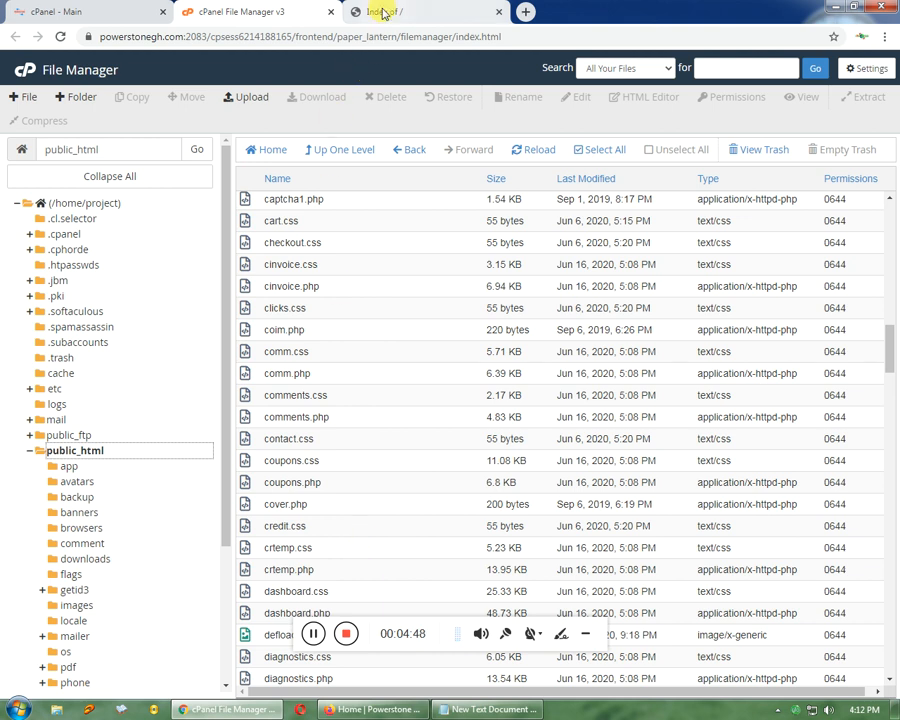
pyautogui.click(380, 12)
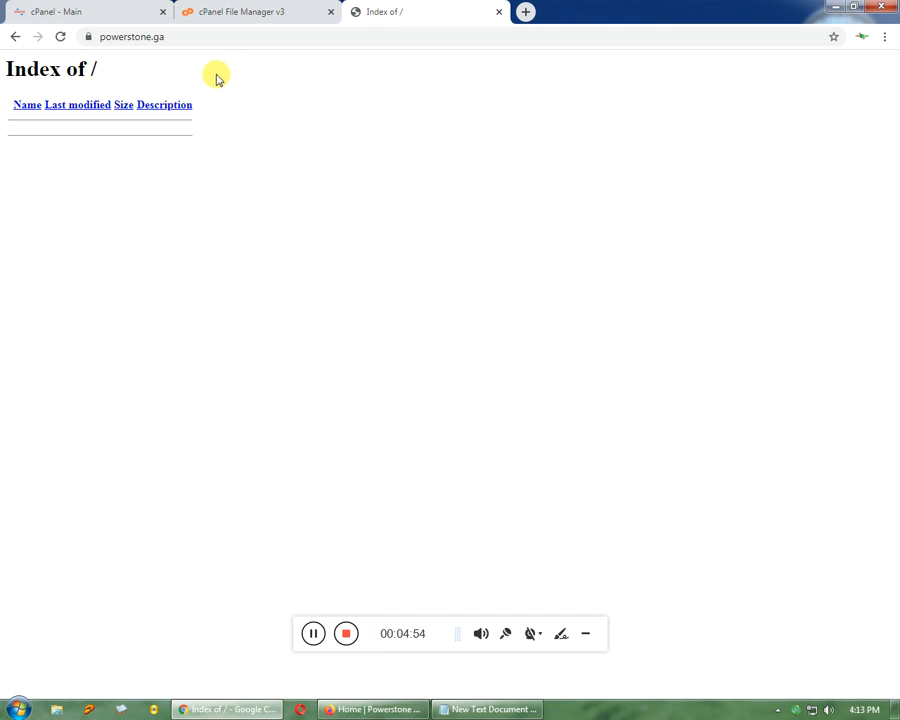
# - Reload powerstone.ga and look over the Beat Cube Installer Wizard's requirements and database fields
pyautogui.click(59, 38)
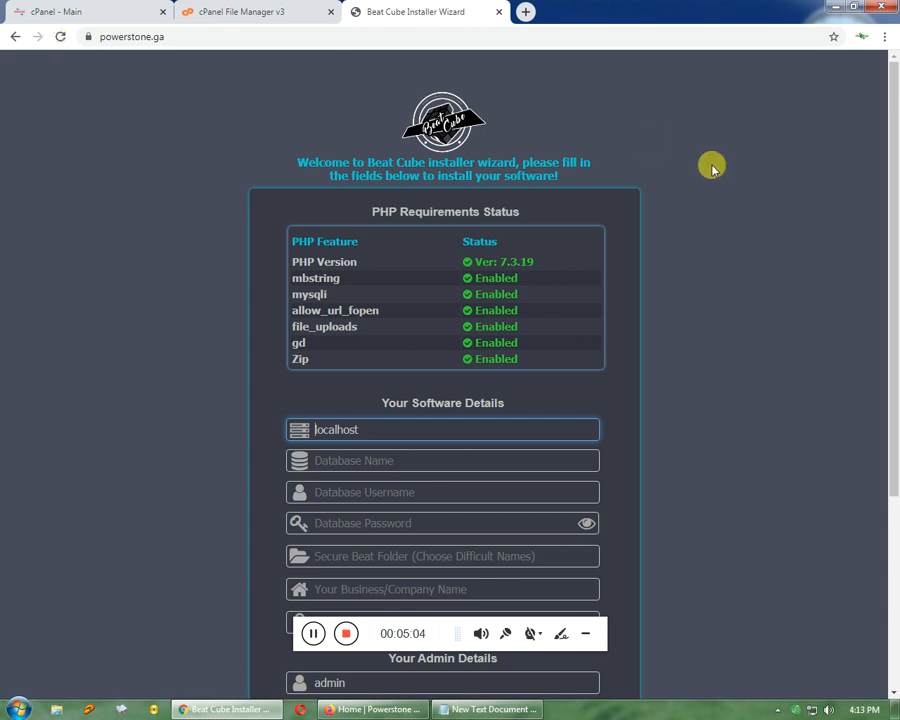
pyautogui.scroll(-3, 834, 388)
pyautogui.scroll(3, 834, 388)
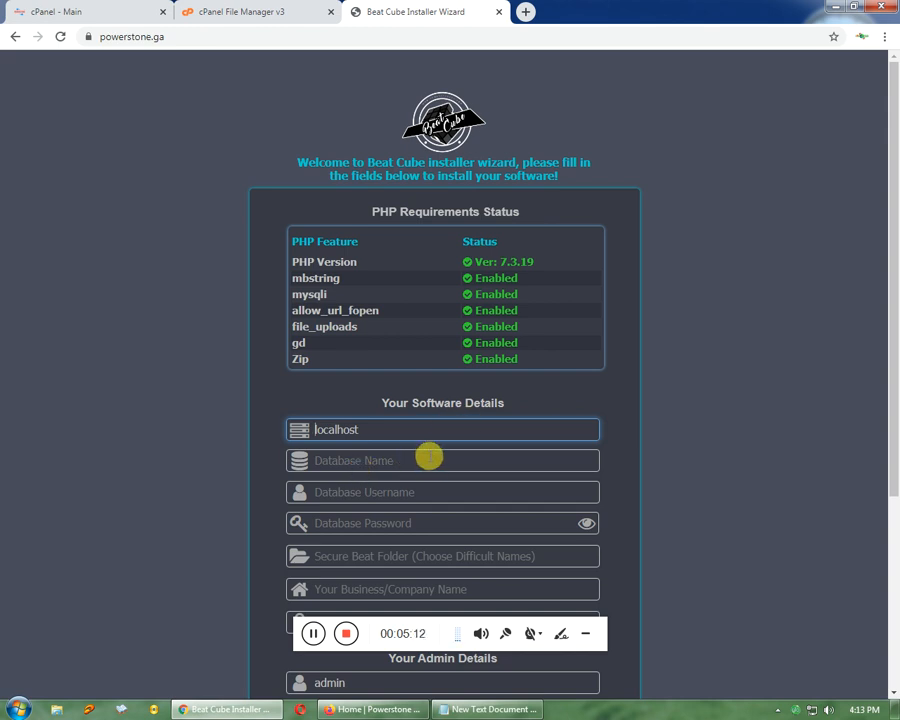
# - From the cPanel dashboard's Databases section, launch the MySQL® Database Wizard
pyautogui.click(114, 15)
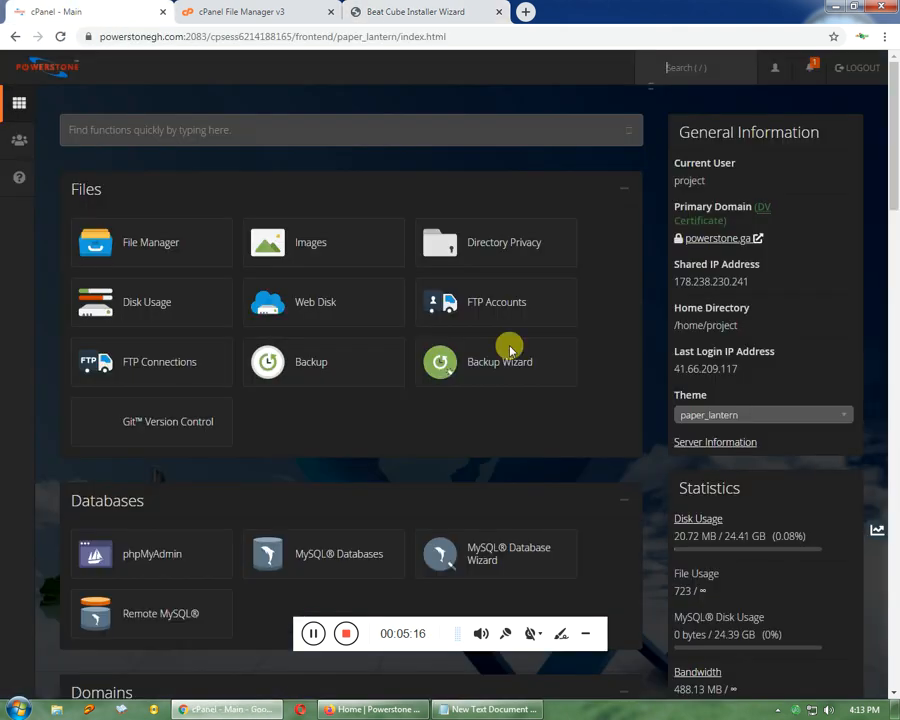
pyautogui.scroll(-1, 641, 478)
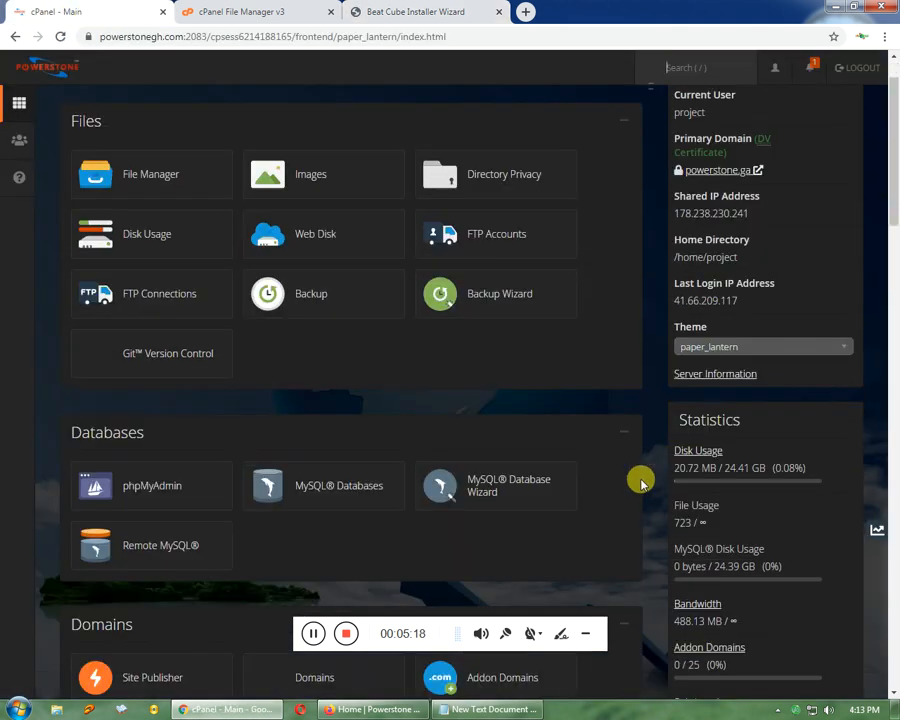
pyautogui.scroll(-3, 641, 482)
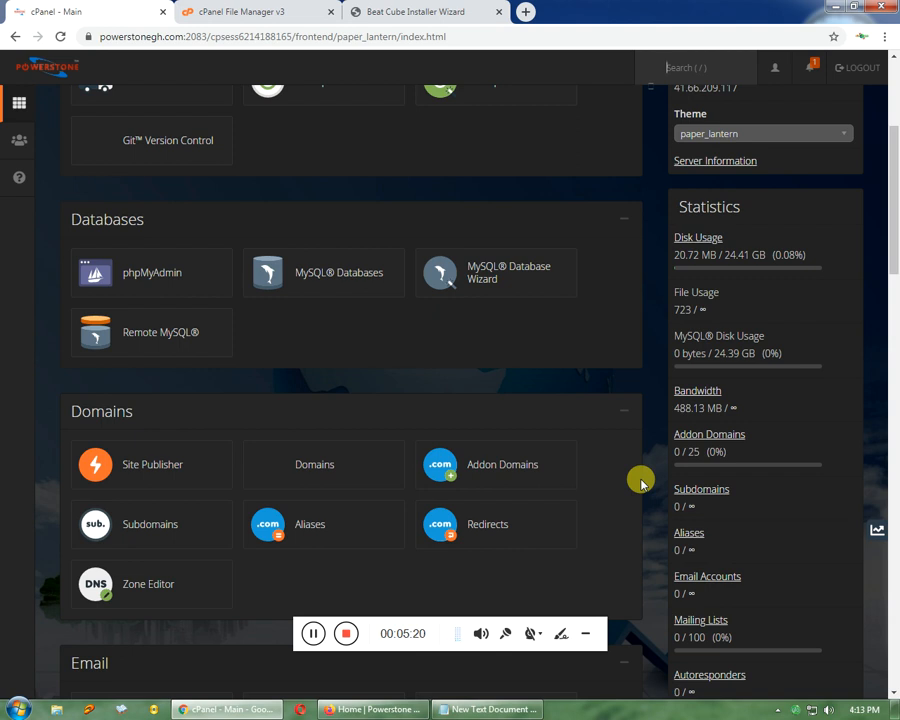
pyautogui.click(497, 282)
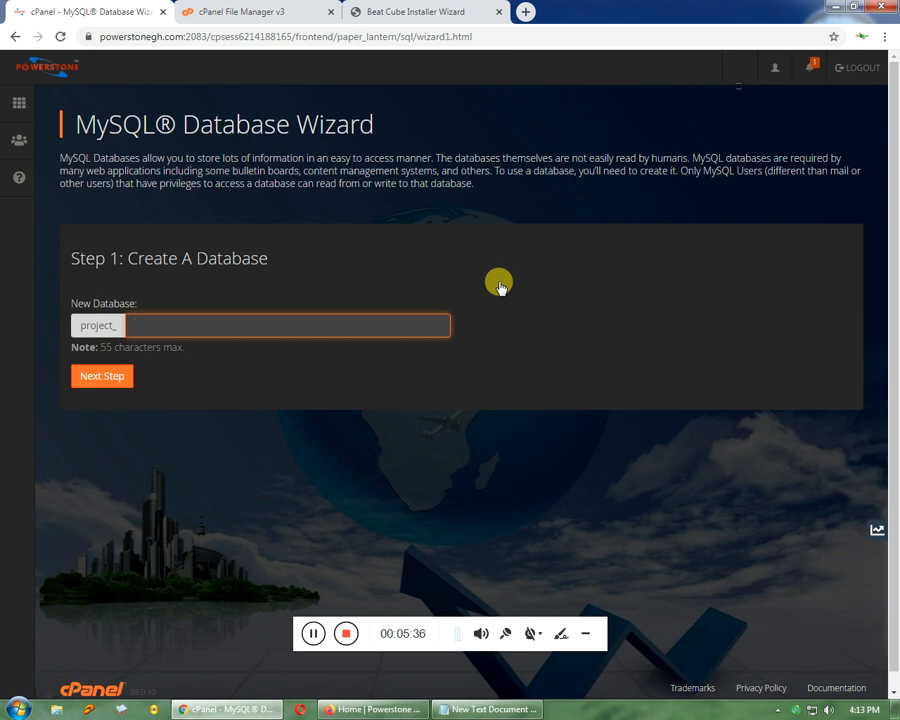
# - Enter 'test' as the new database name to create project_test
pyautogui.write('test')
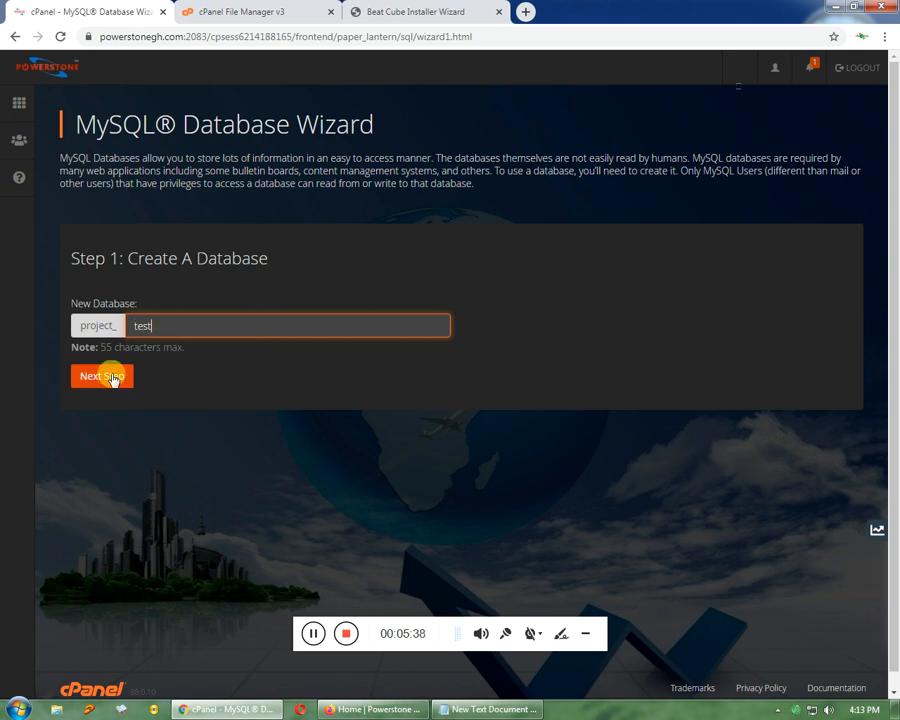
pyautogui.click(110, 377)
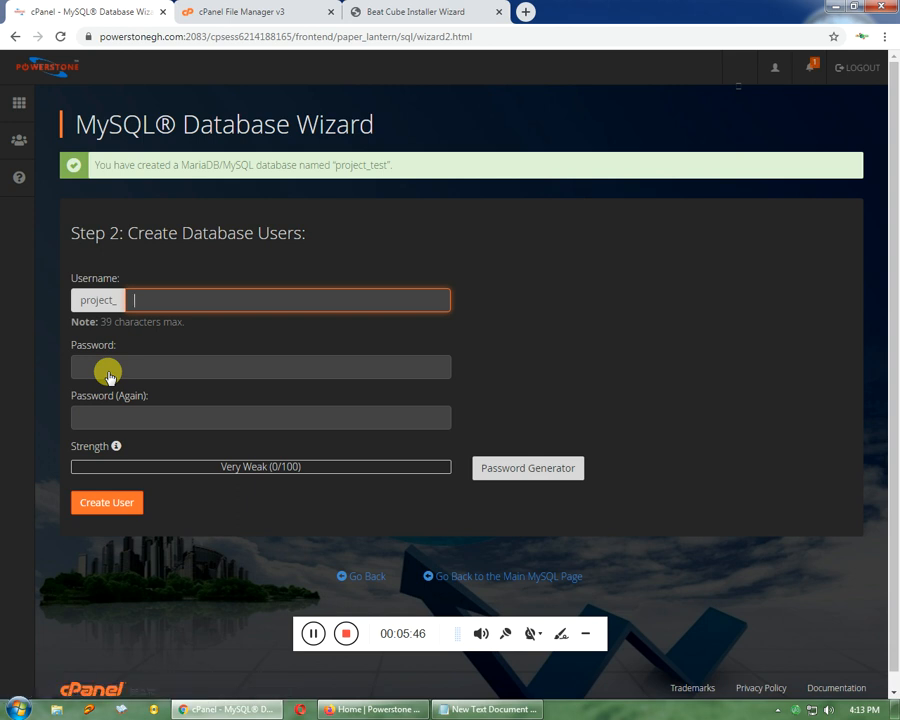
# - Set the username to test and fill both password fields with a generated very strong password
pyautogui.click(276, 306)
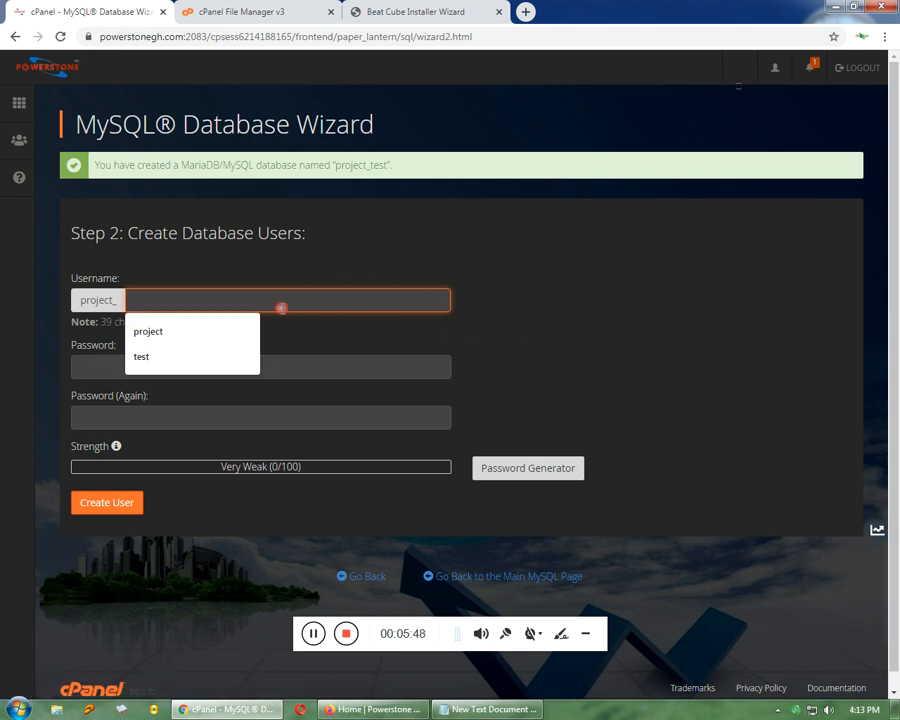
pyautogui.click(247, 350)
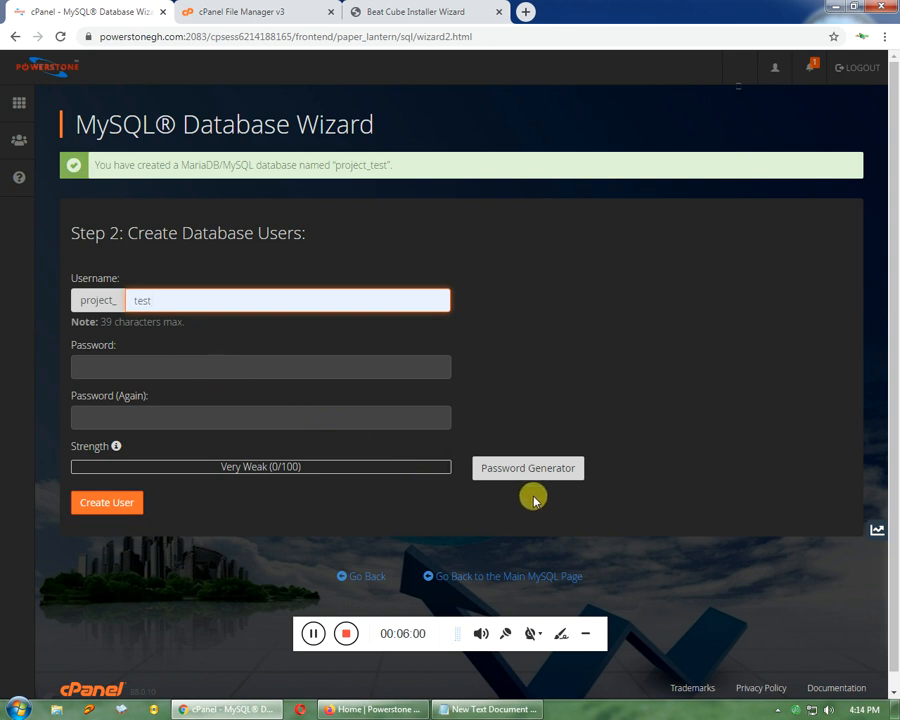
pyautogui.click(560, 467)
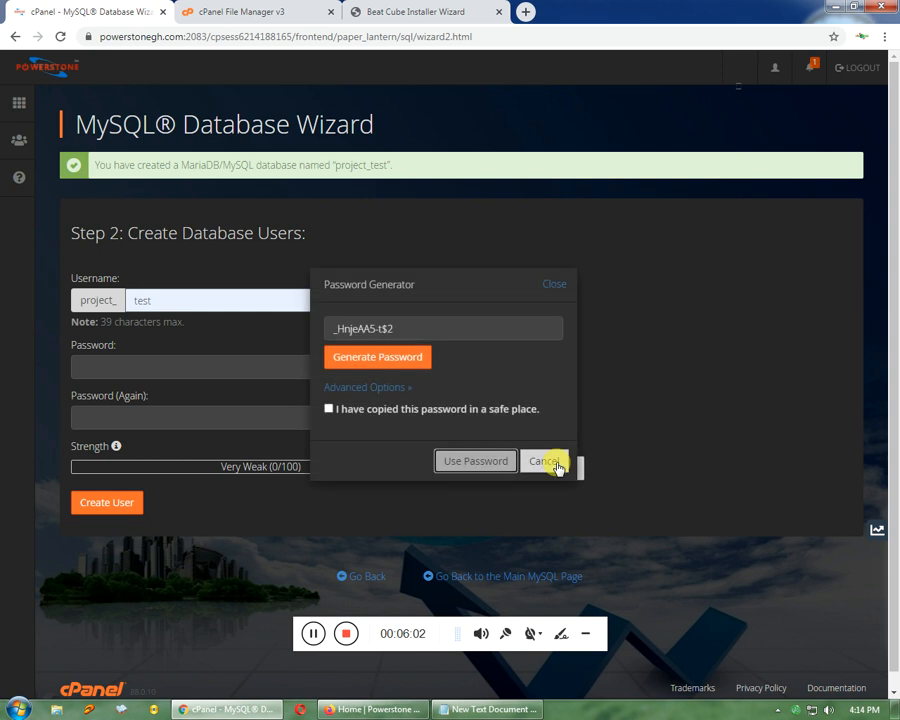
pyautogui.click(353, 370)
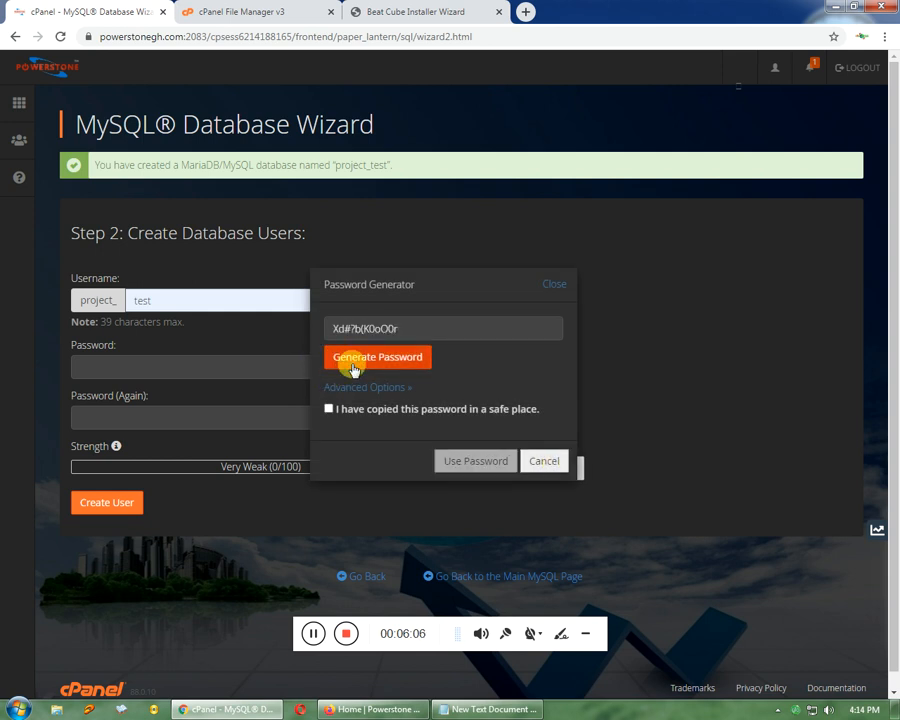
pyautogui.moveTo(402, 328); pyautogui.dragTo(325, 330)
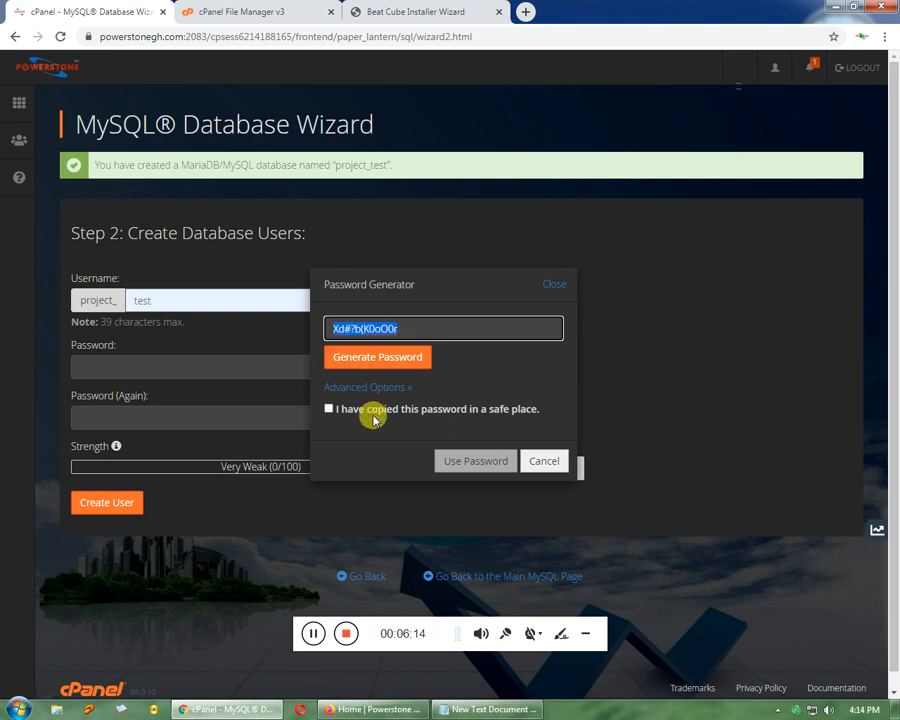
pyautogui.click(327, 409)
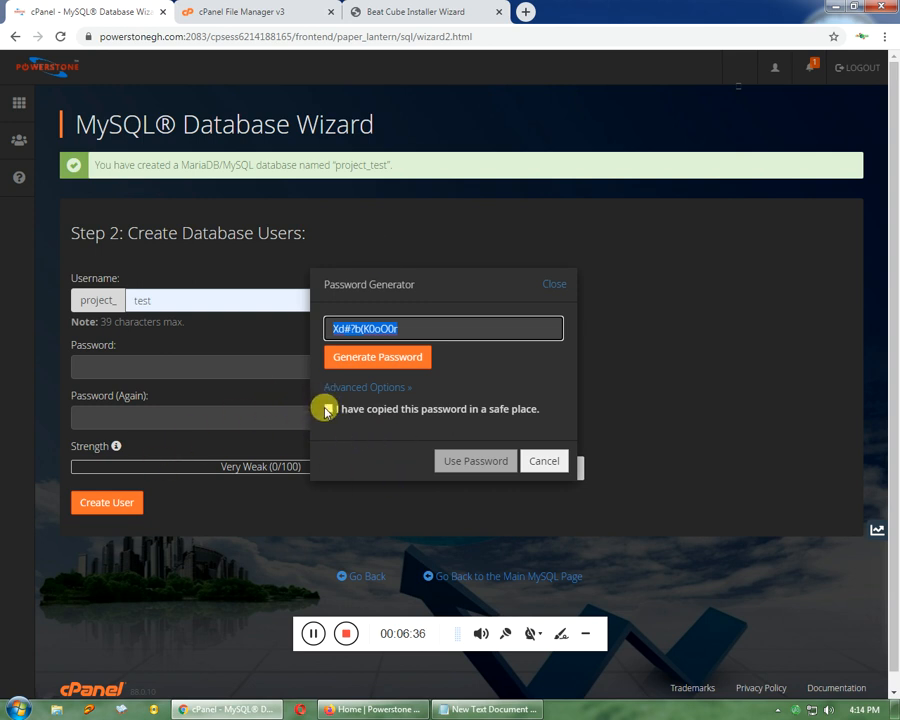
pyautogui.click(330, 410)
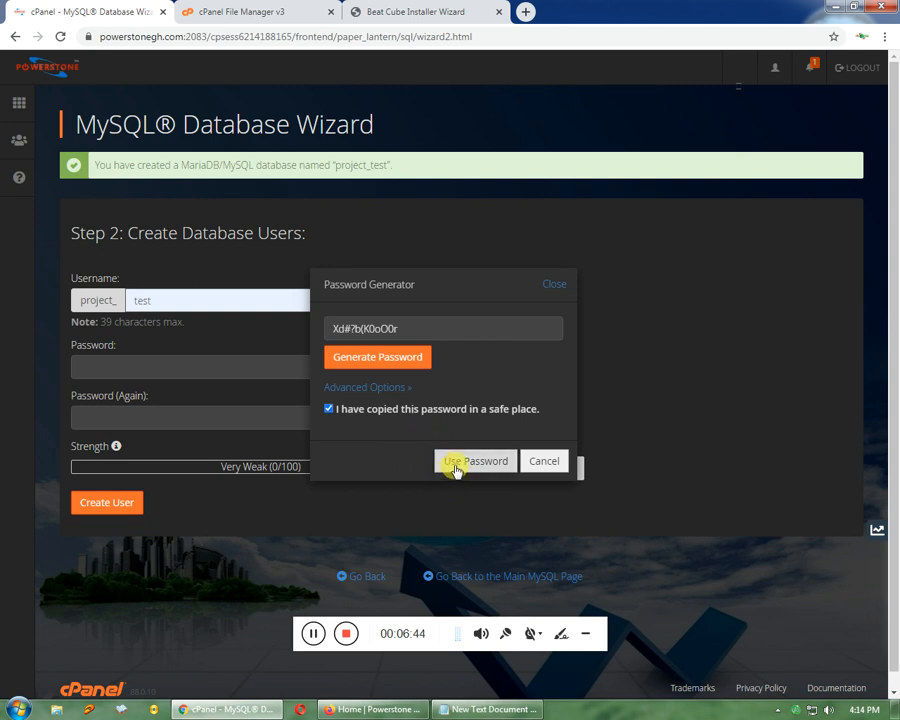
pyautogui.click(454, 465)
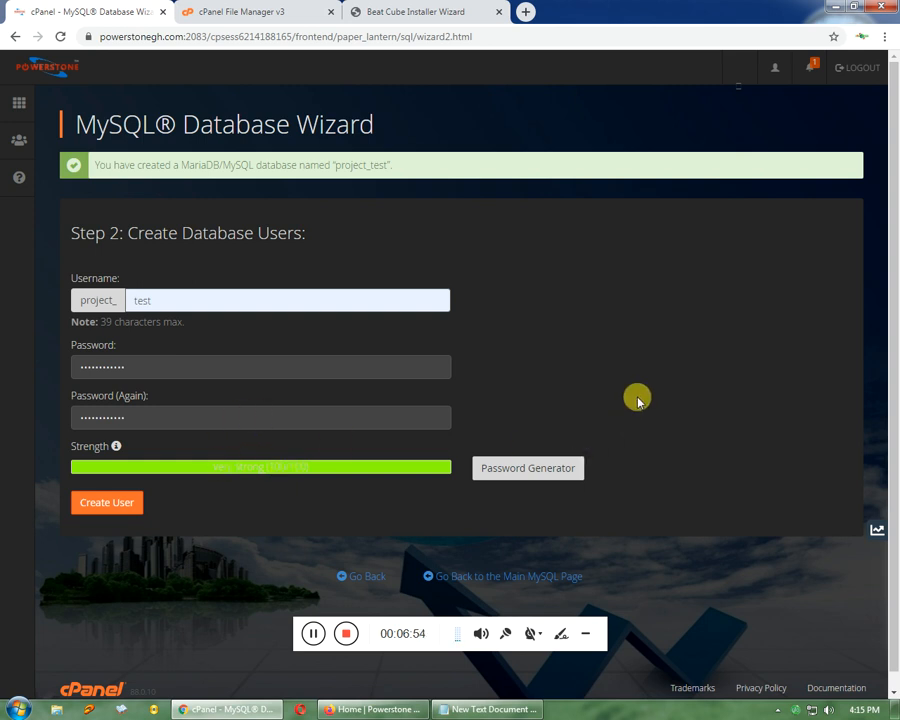
# - Paste the newly generated database password over the old second line in Notepad, then return to Chrome
pyautogui.click(490, 709)
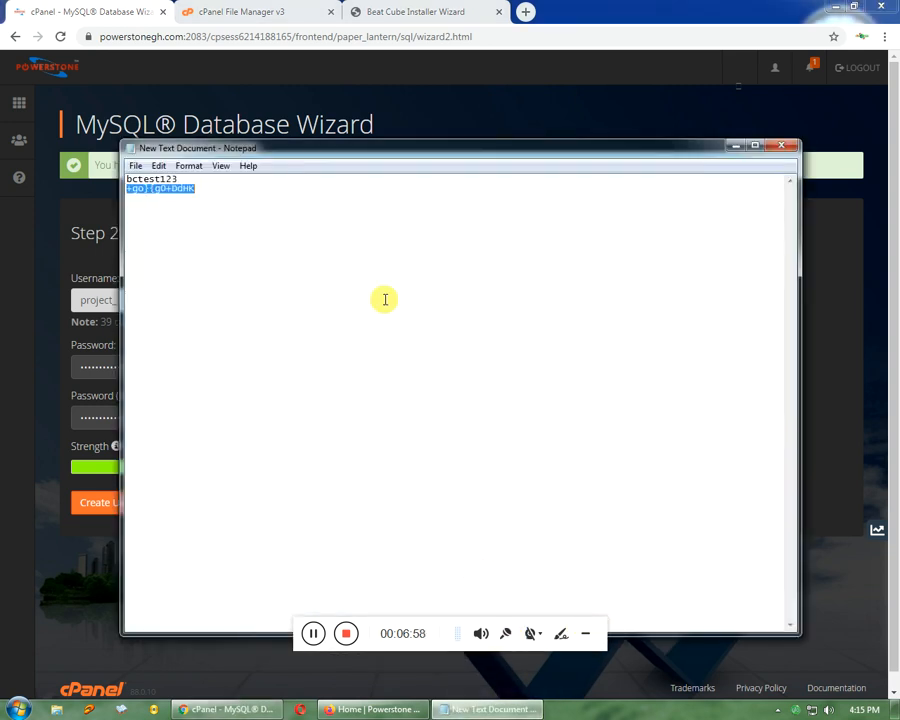
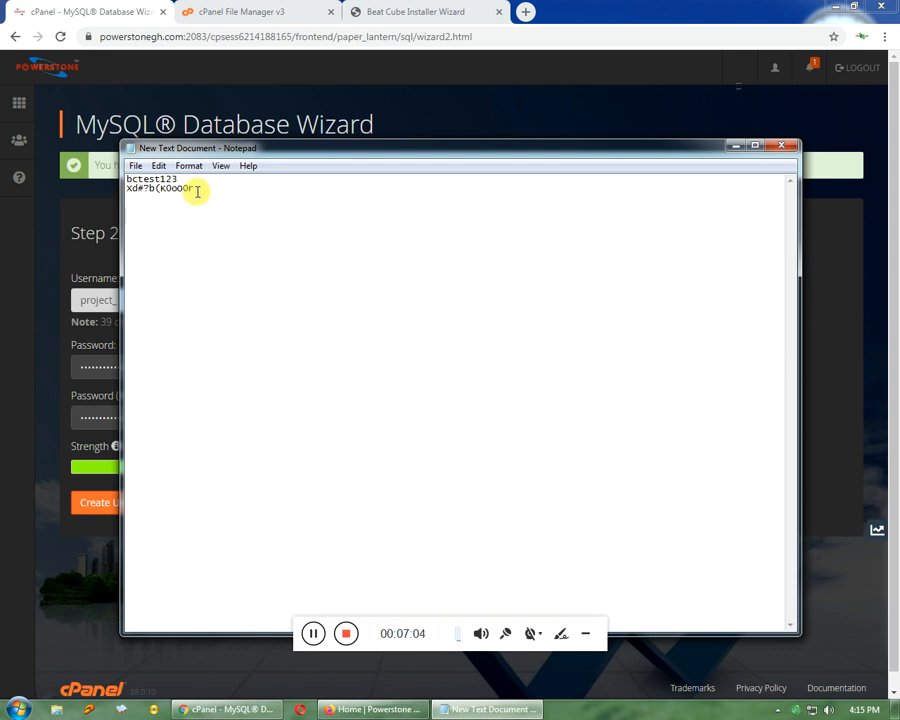
pyautogui.click(221, 71)
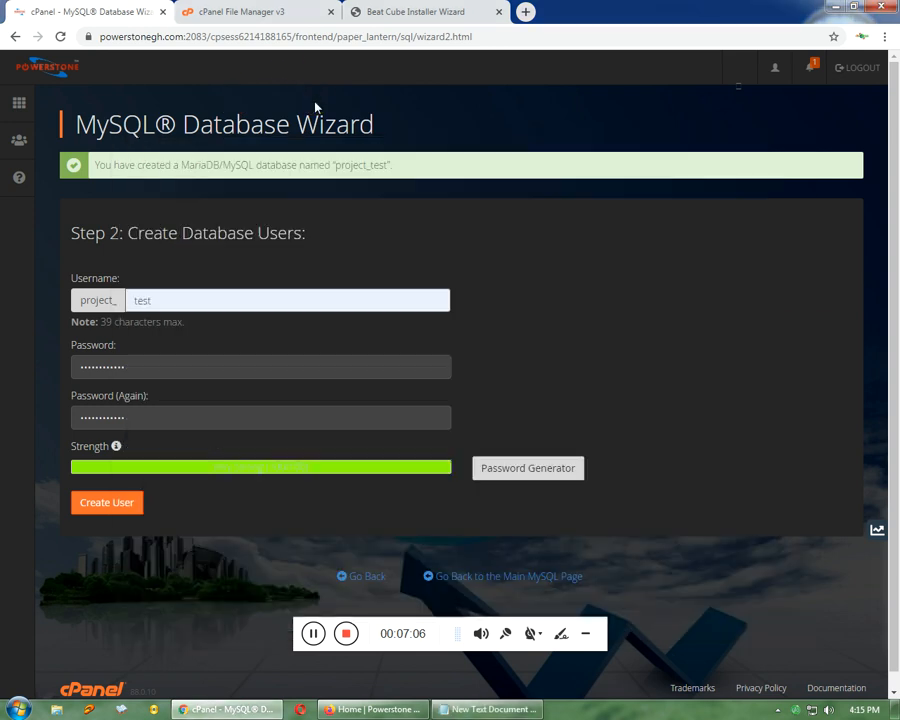
# - Create user project_test with ALL PRIVILEGES on project_test, then go back to cPanel home
pyautogui.click(113, 499)
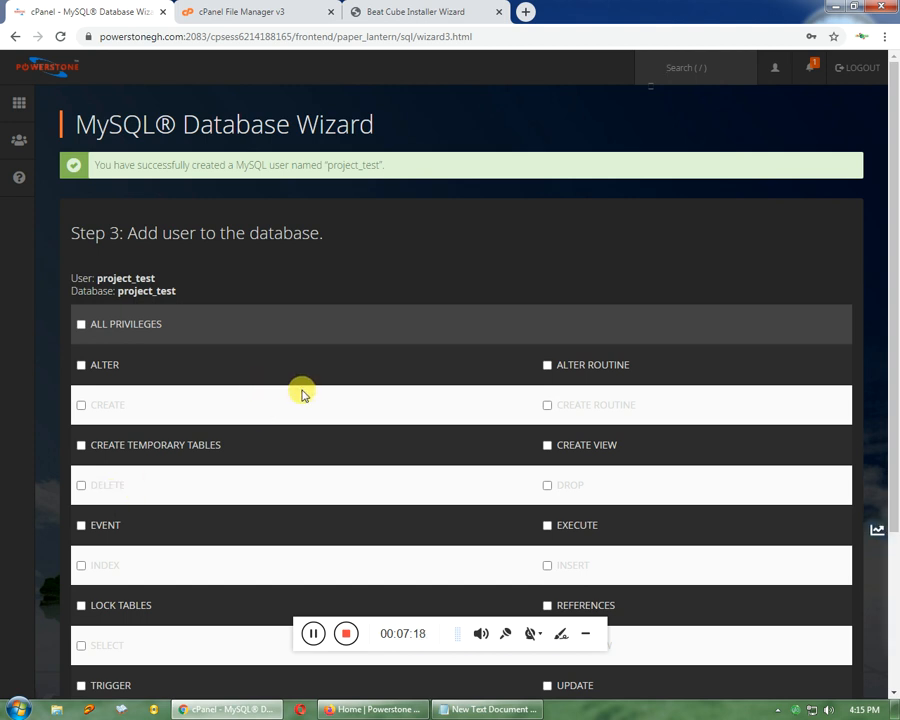
pyautogui.scroll(-2, 303, 392)
pyautogui.scroll(-1, 303, 392)
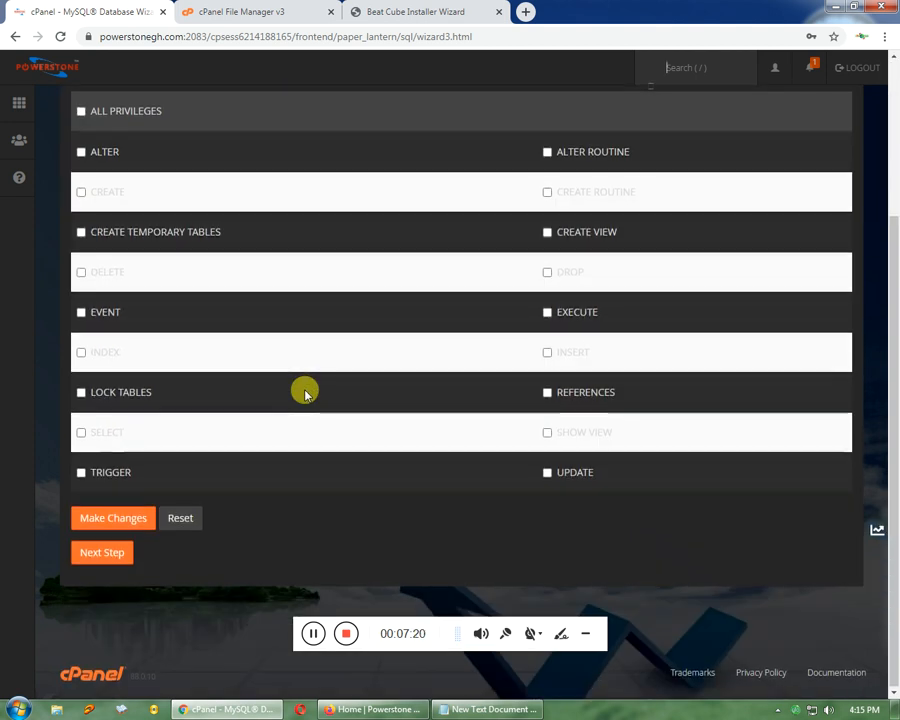
pyautogui.scroll(2, 304, 390)
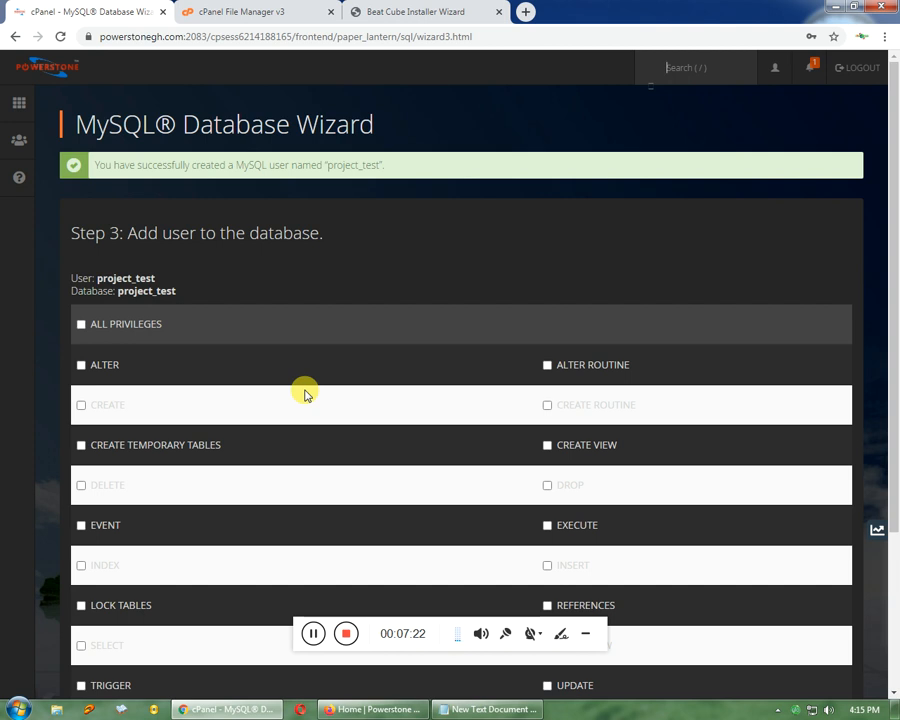
pyautogui.click(81, 323)
pyautogui.scroll(-2, 267, 383)
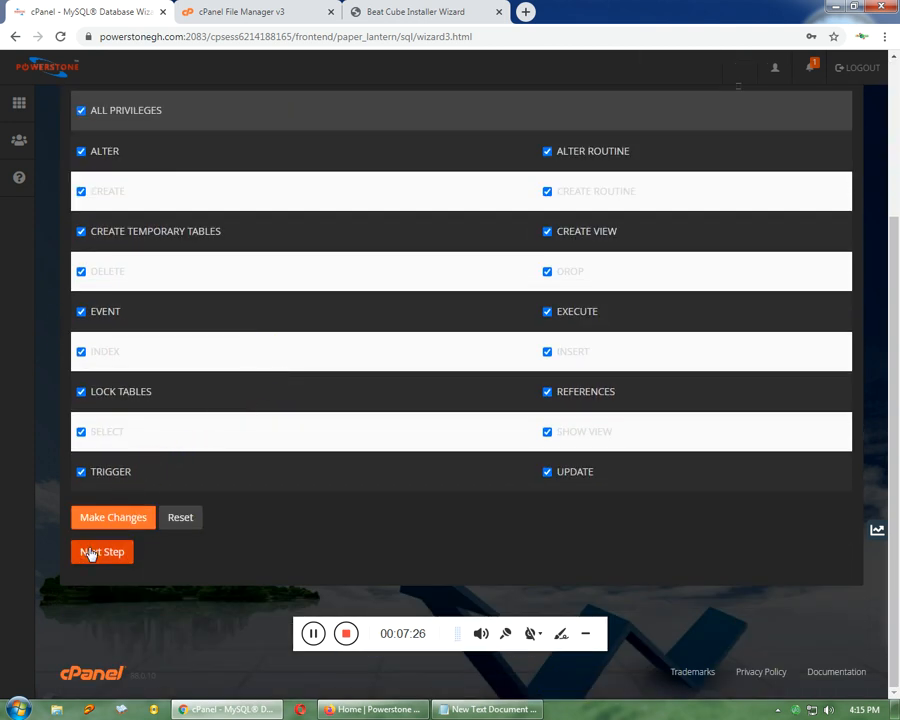
pyautogui.click(86, 549)
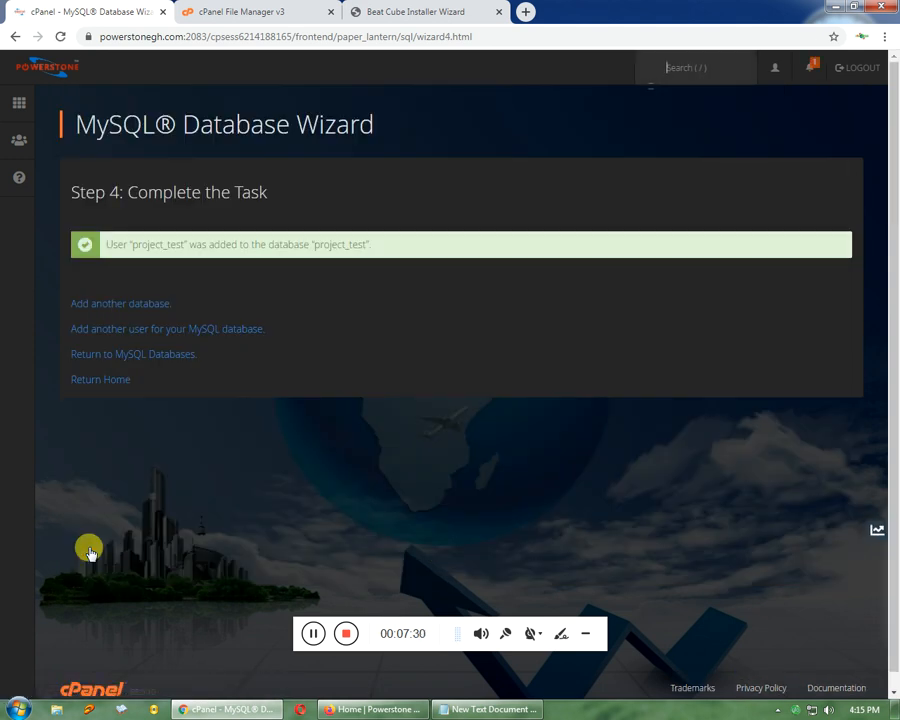
pyautogui.click(120, 381)
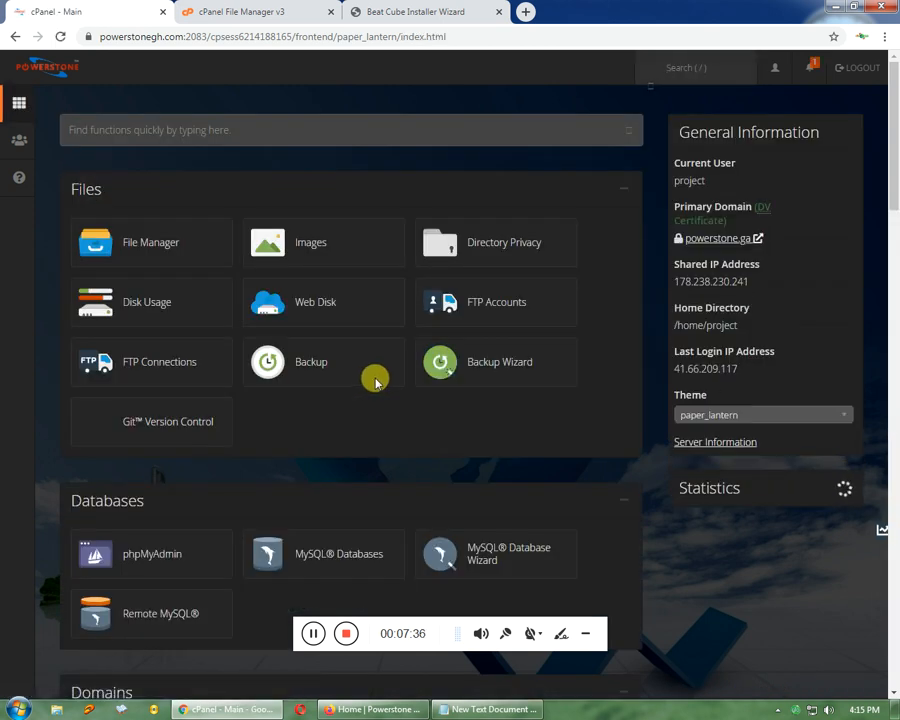
# - Switch to the Beat Cube installer tab and bring its database fields into view
pyautogui.click(405, 14)
pyautogui.scroll(-5, 578, 418)
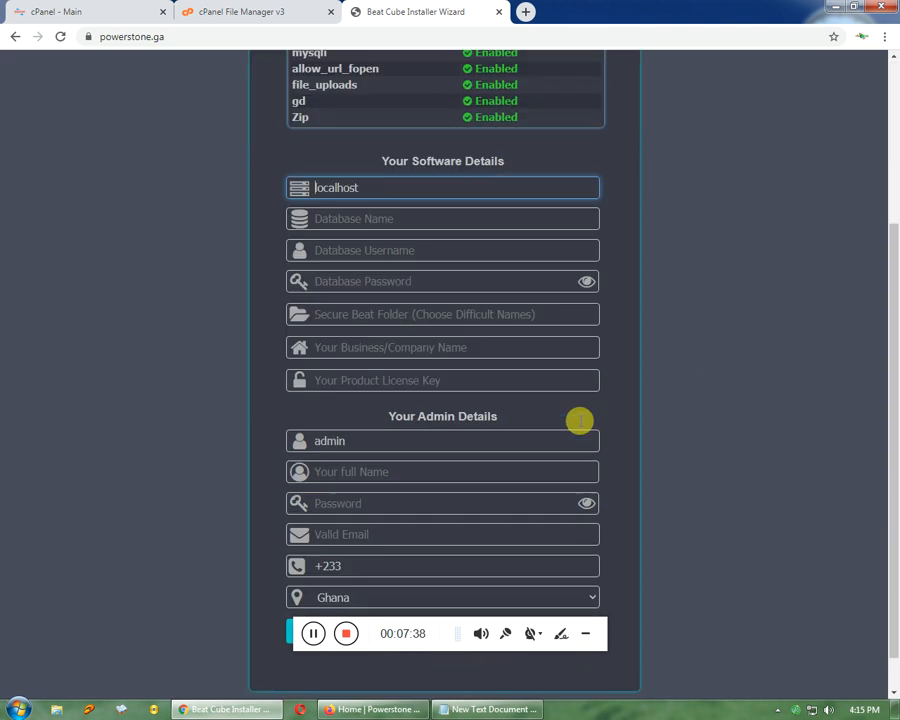
pyautogui.moveTo(480, 628); pyautogui.dragTo(808, 648)
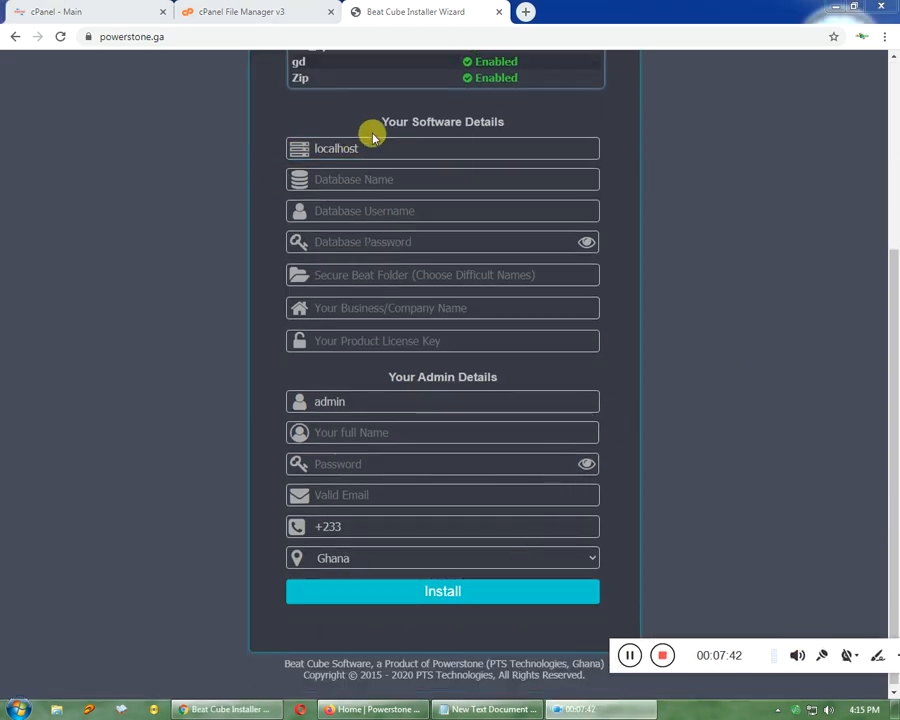
pyautogui.click(805, 335)
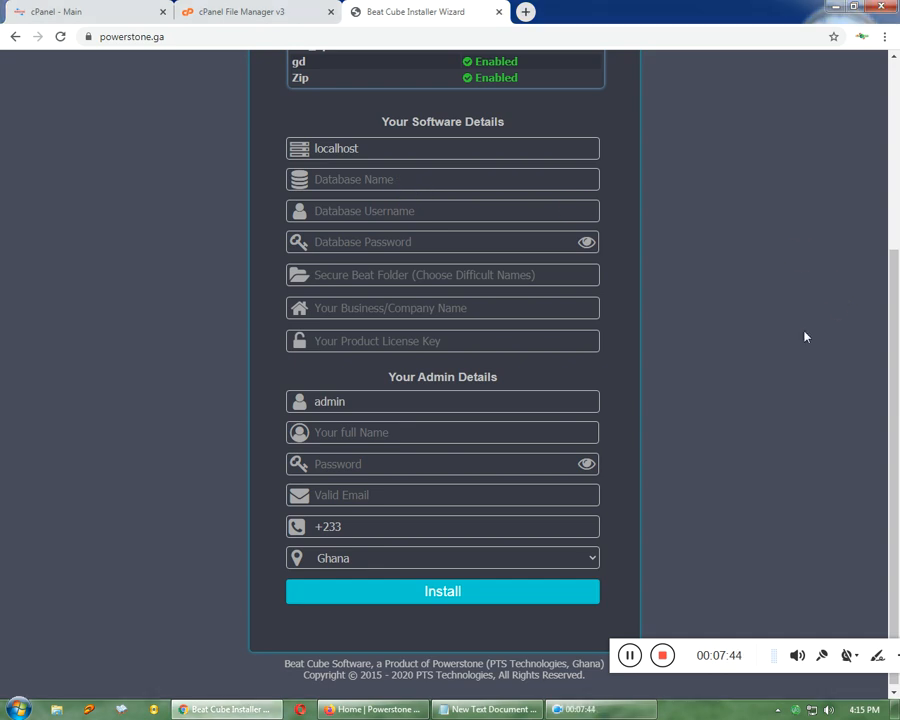
pyautogui.scroll(3, 803, 330)
pyautogui.scroll(-3, 803, 330)
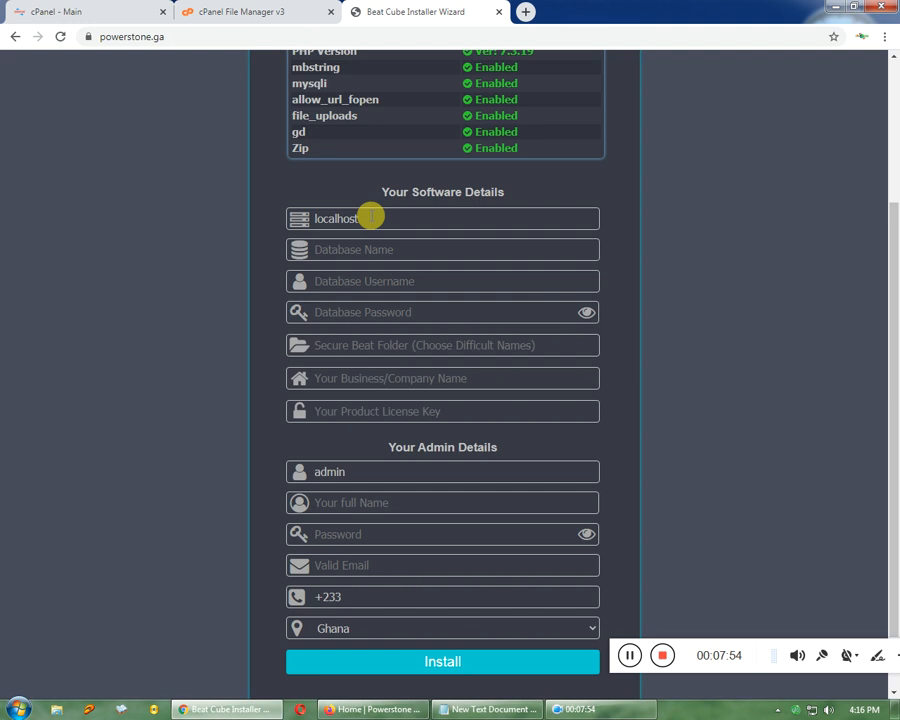
pyautogui.press('Tab')
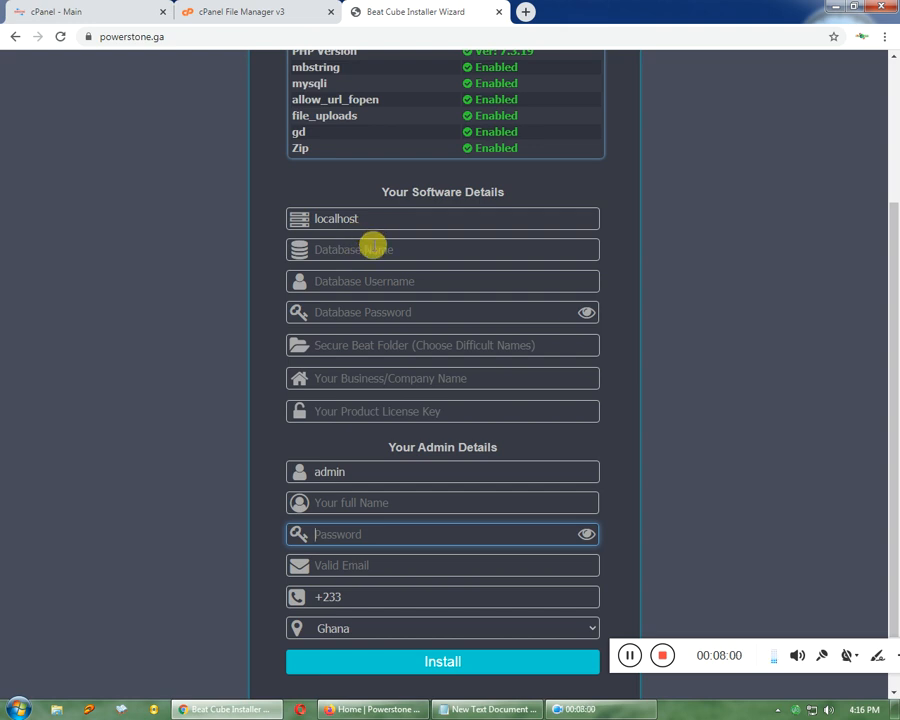
# - Enter project_test as both the database name and the database username
pyautogui.click(377, 248)
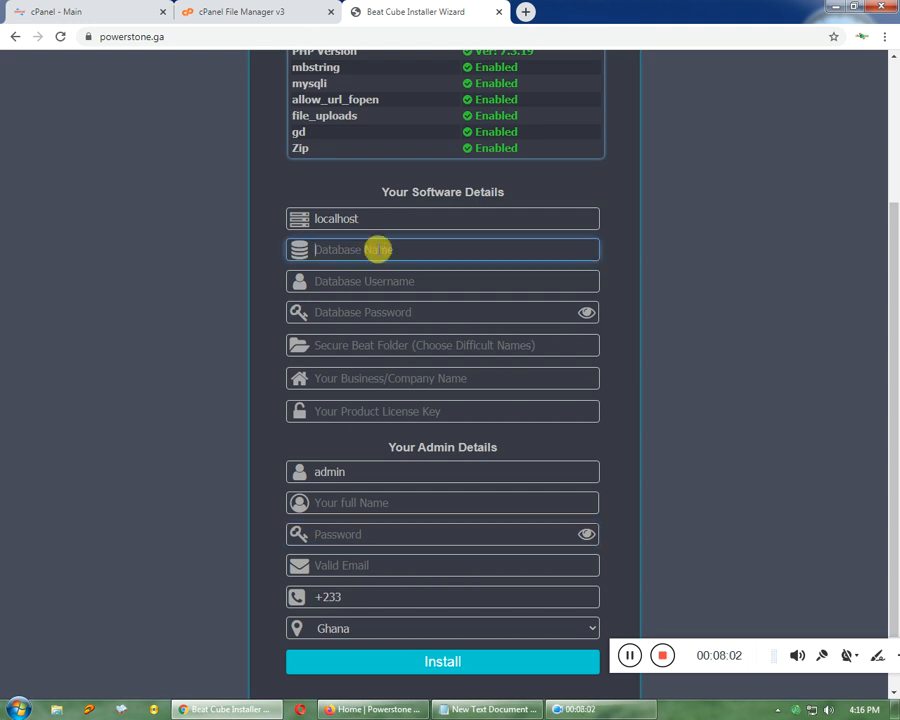
pyautogui.write('project_test')
pyautogui.moveTo(380, 249); pyautogui.dragTo(281, 262)
pyautogui.hotkey('ctrl', 'c')
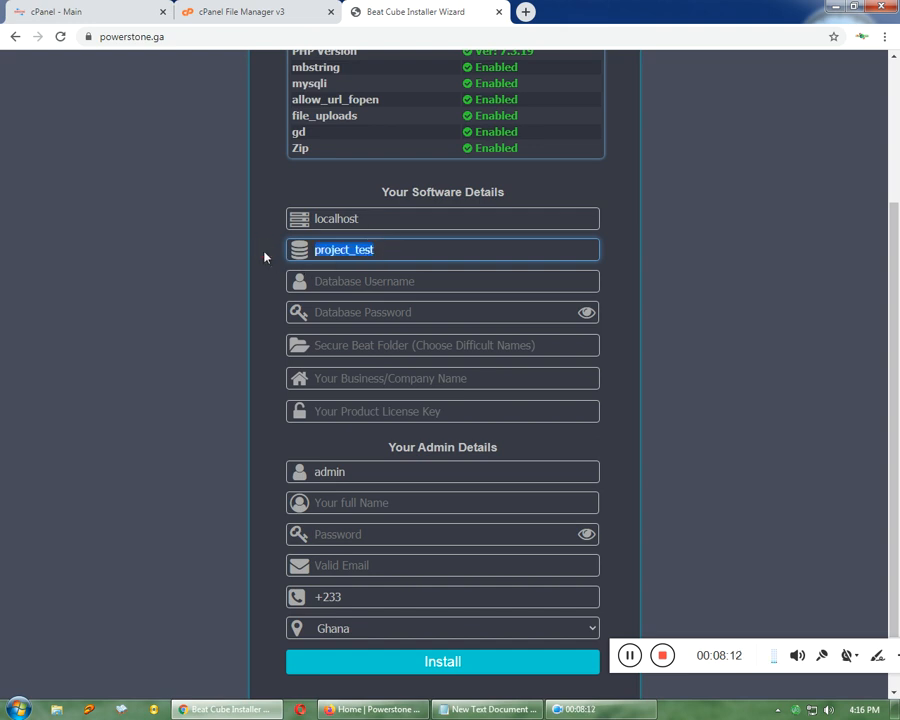
pyautogui.click(364, 280)
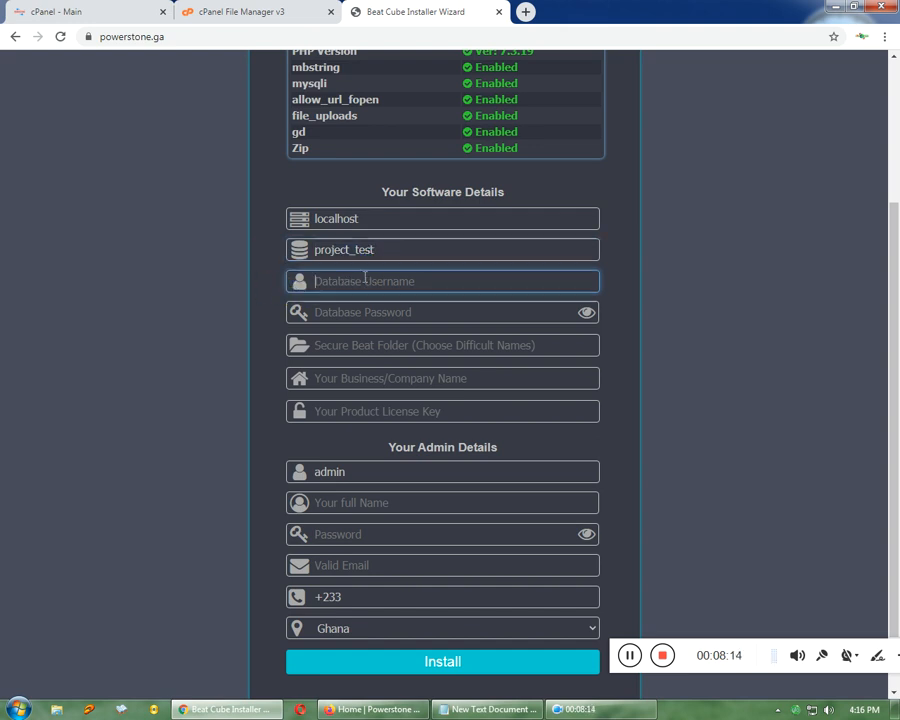
pyautogui.hotkey('ctrl', 'v')
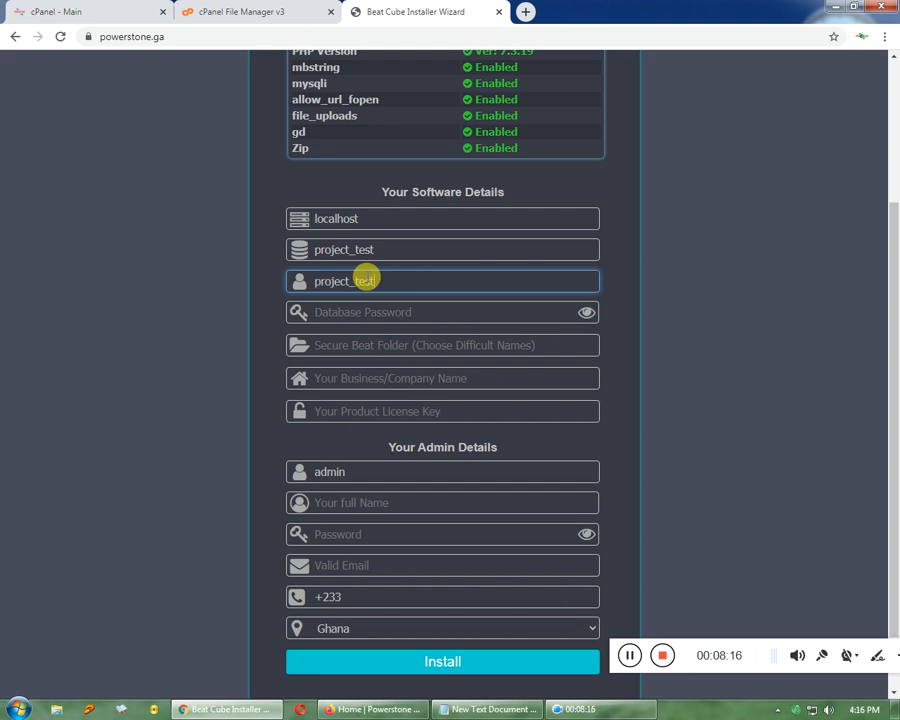
# - Paste the saved database password from Notepad into the password field and check it
pyautogui.click(433, 313)
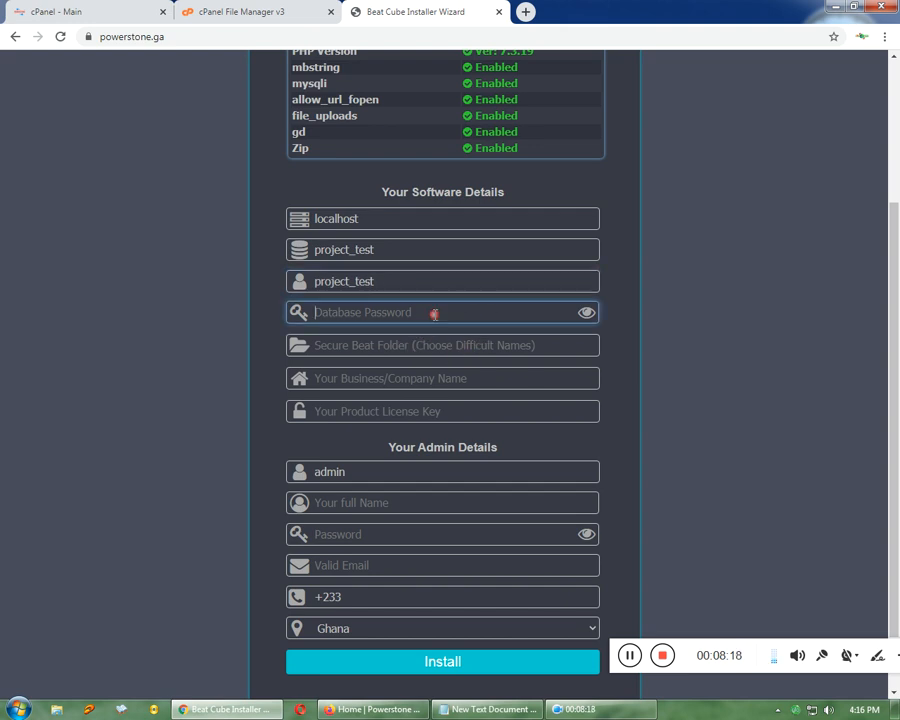
pyautogui.click(490, 709)
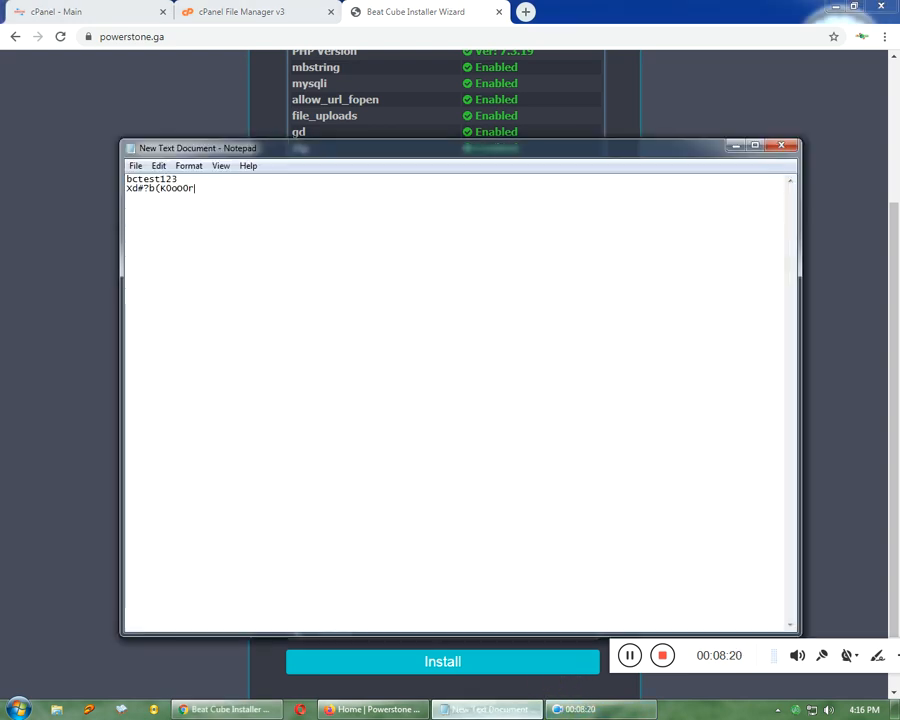
pyautogui.moveTo(217, 187); pyautogui.dragTo(111, 187)
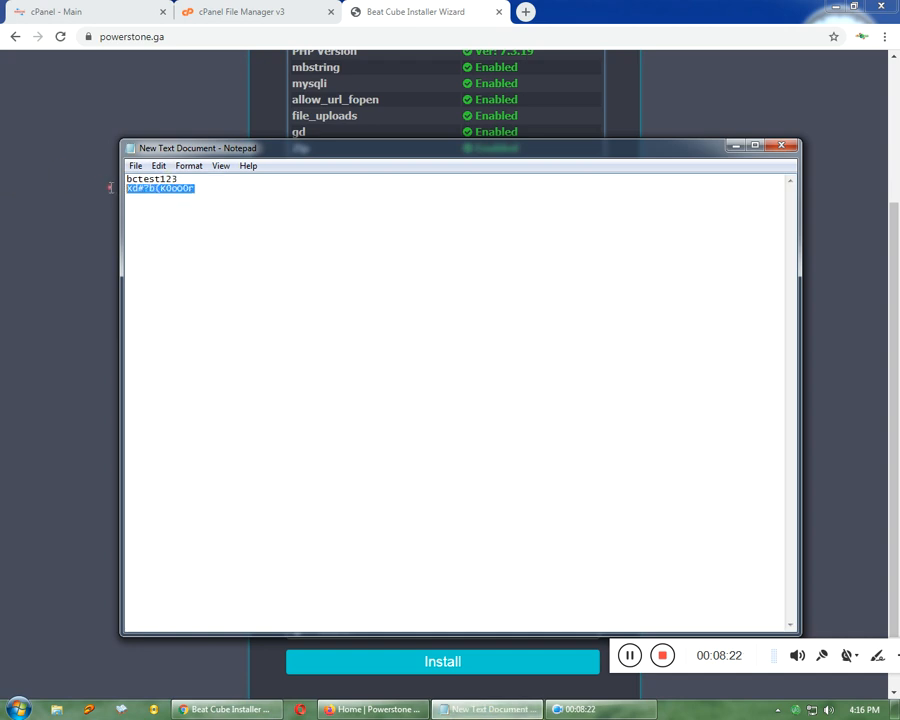
pyautogui.click(737, 146)
pyautogui.click(422, 311)
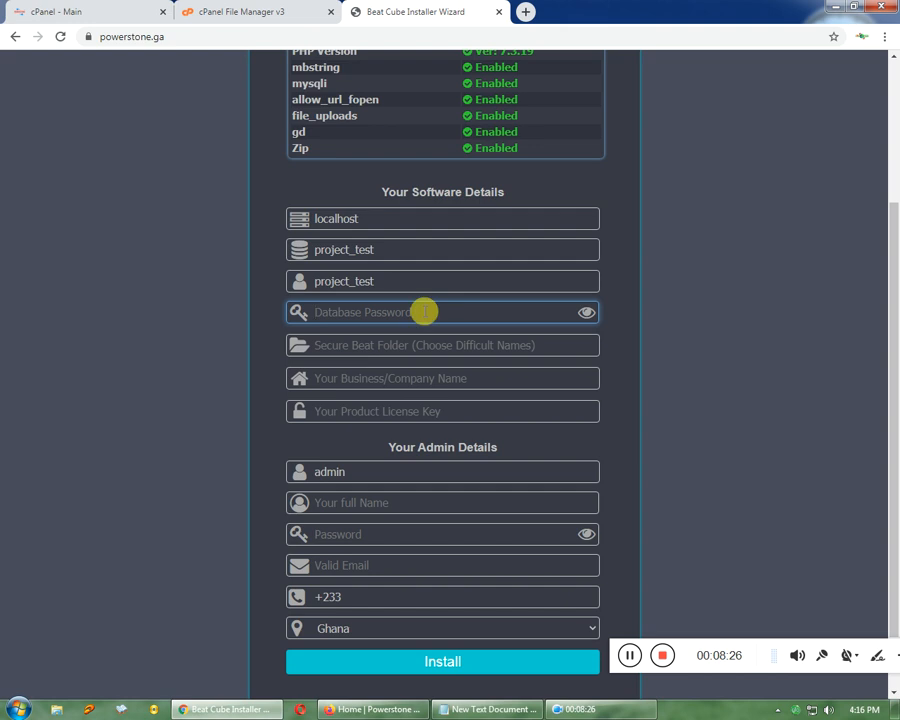
pyautogui.hotkey('ctrl', 'v')
pyautogui.click(586, 313)
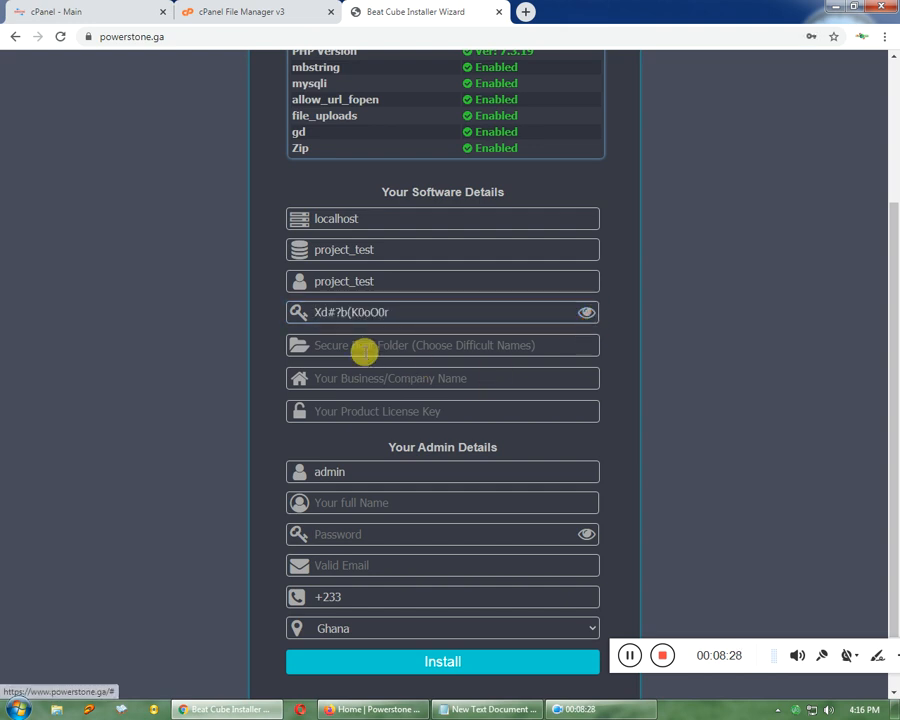
pyautogui.click(590, 318)
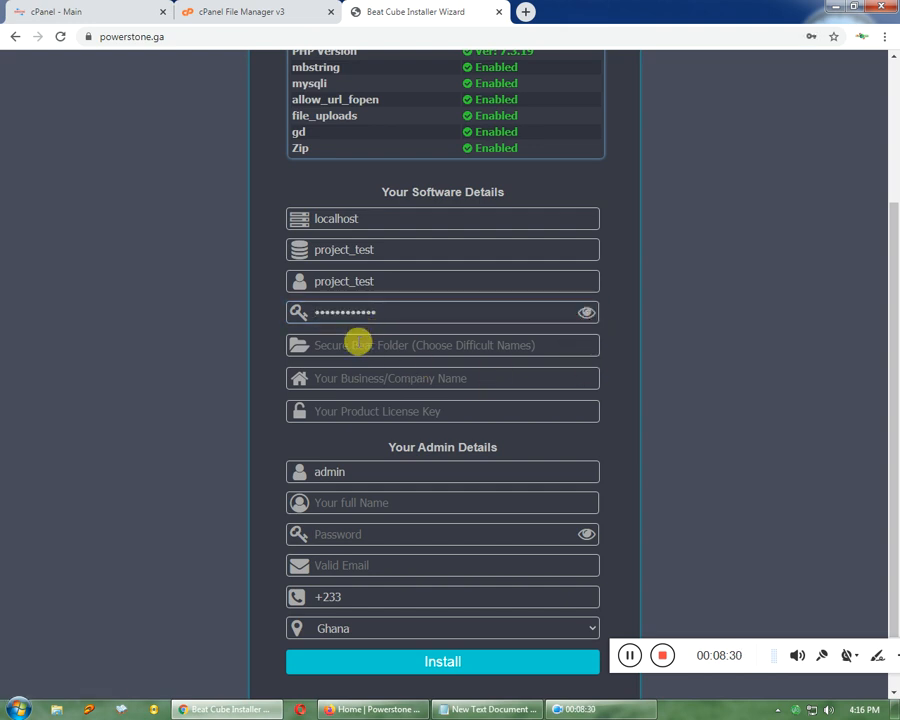
pyautogui.click(357, 343)
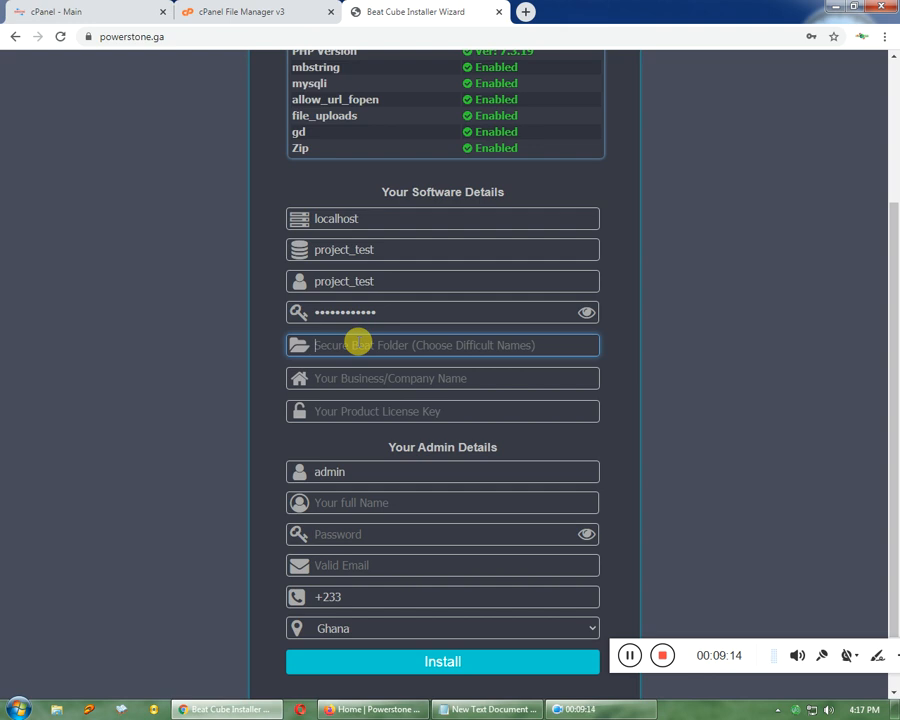
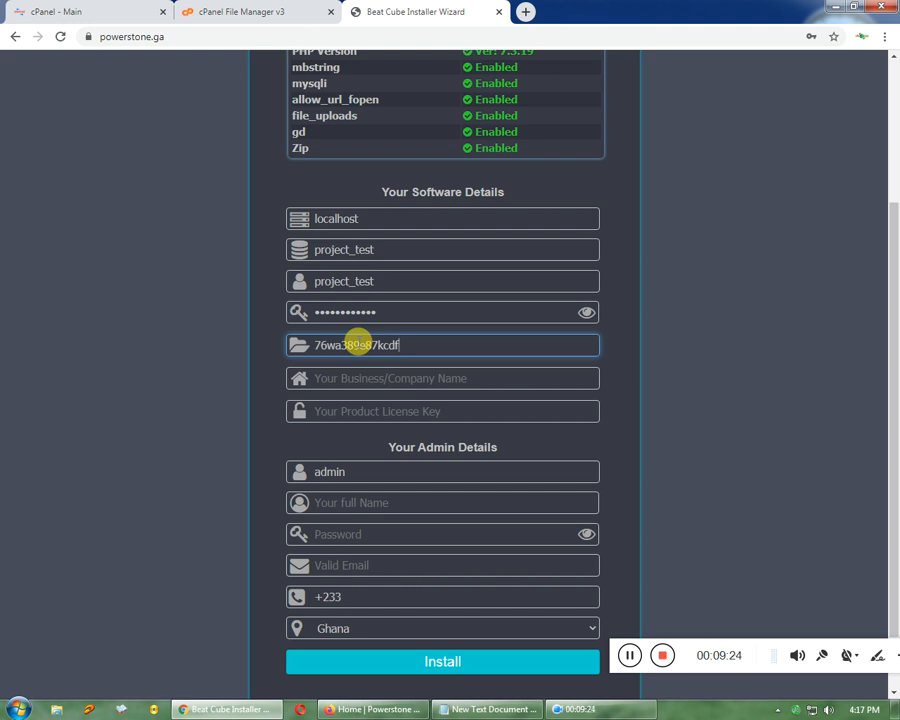
pyautogui.press('Tab')
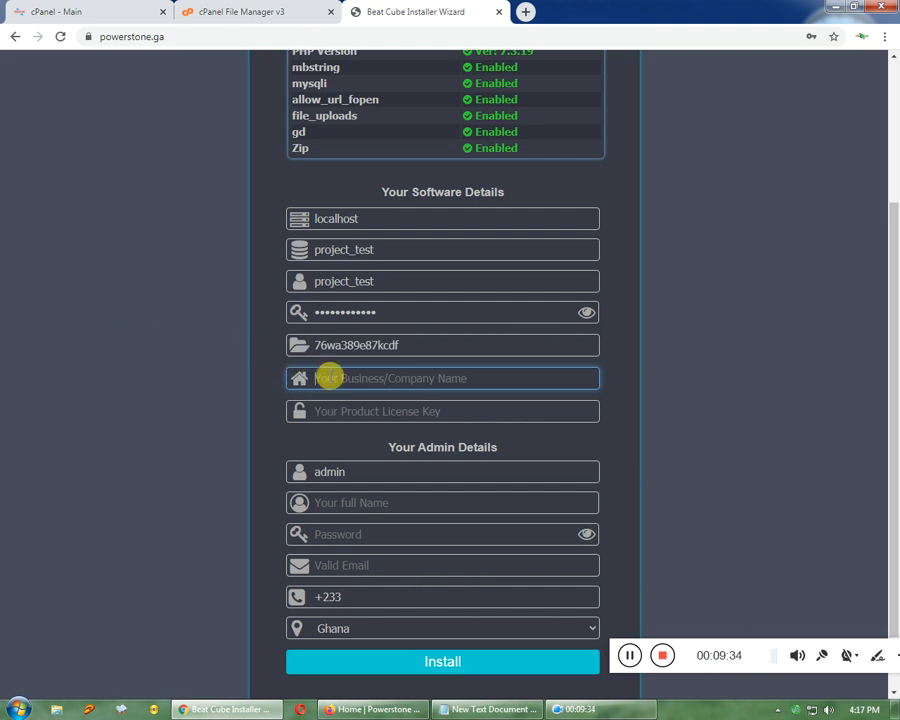
pyautogui.write('P')
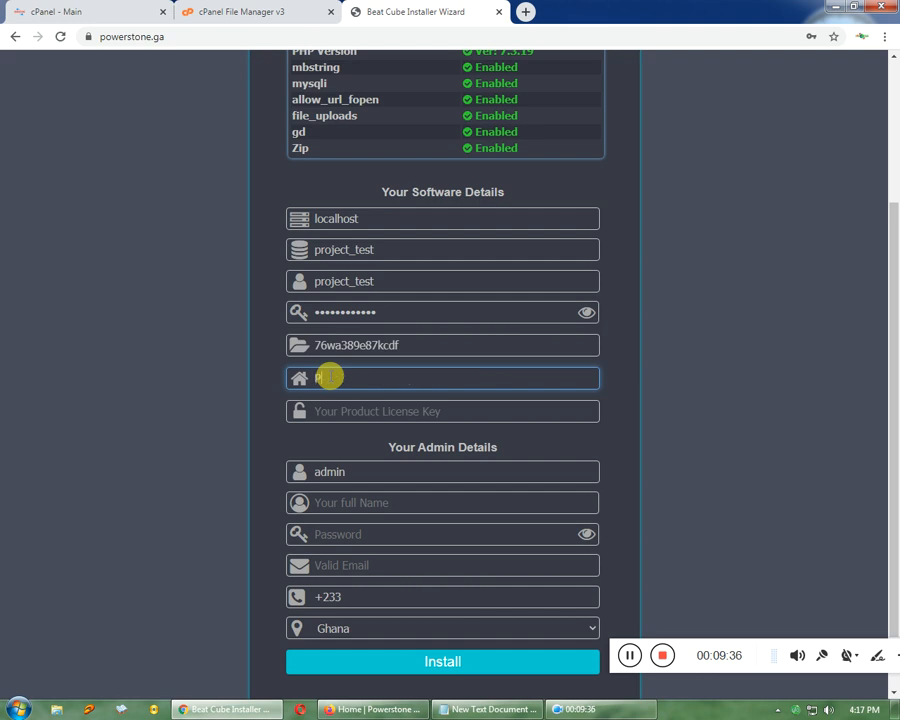
pyautogui.write('owerstone beats')
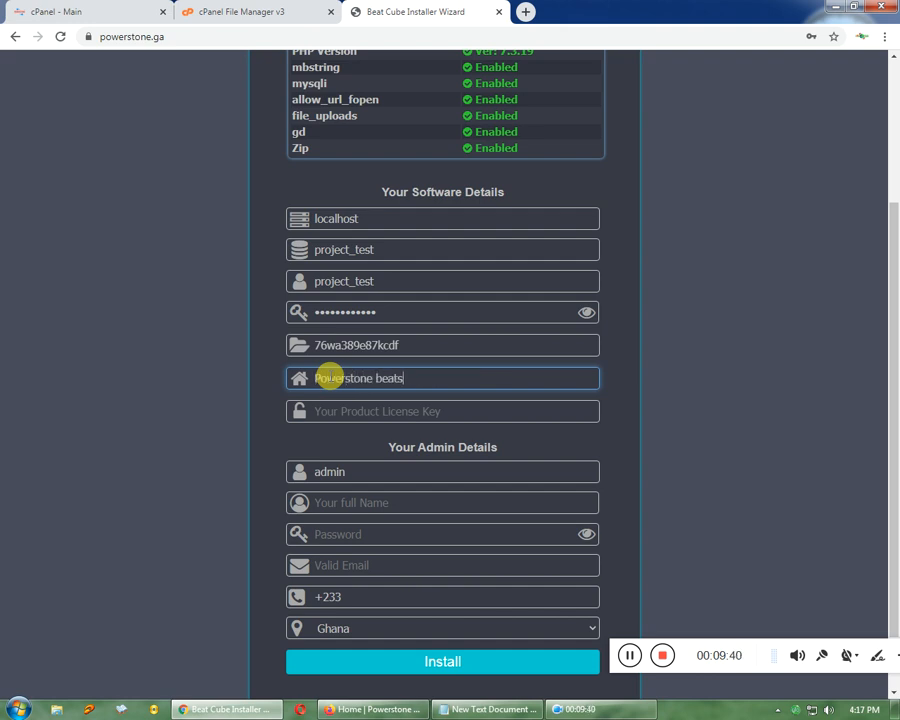
pyautogui.click(385, 378)
pyautogui.press('BackSpace')
pyautogui.write('B')
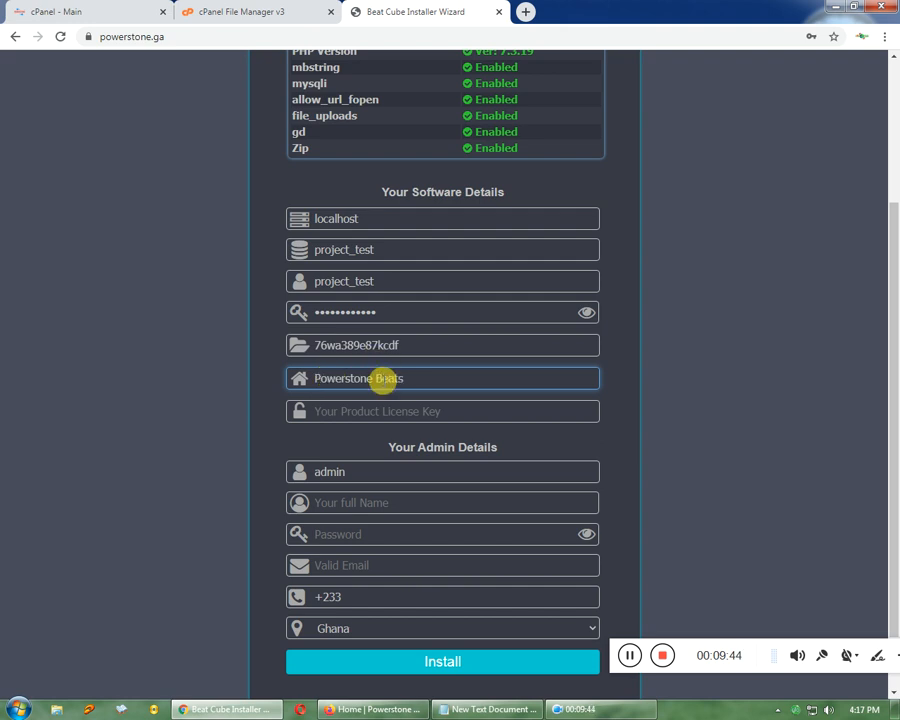
# - Copy the product licence key from Notepad into the licence key field
pyautogui.click(409, 411)
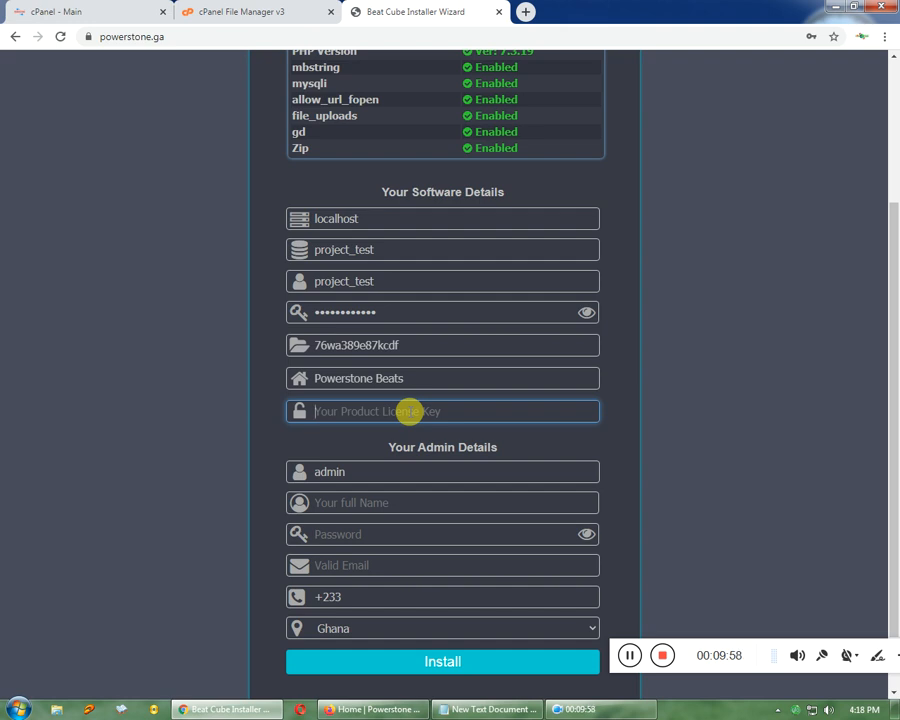
pyautogui.click(487, 709)
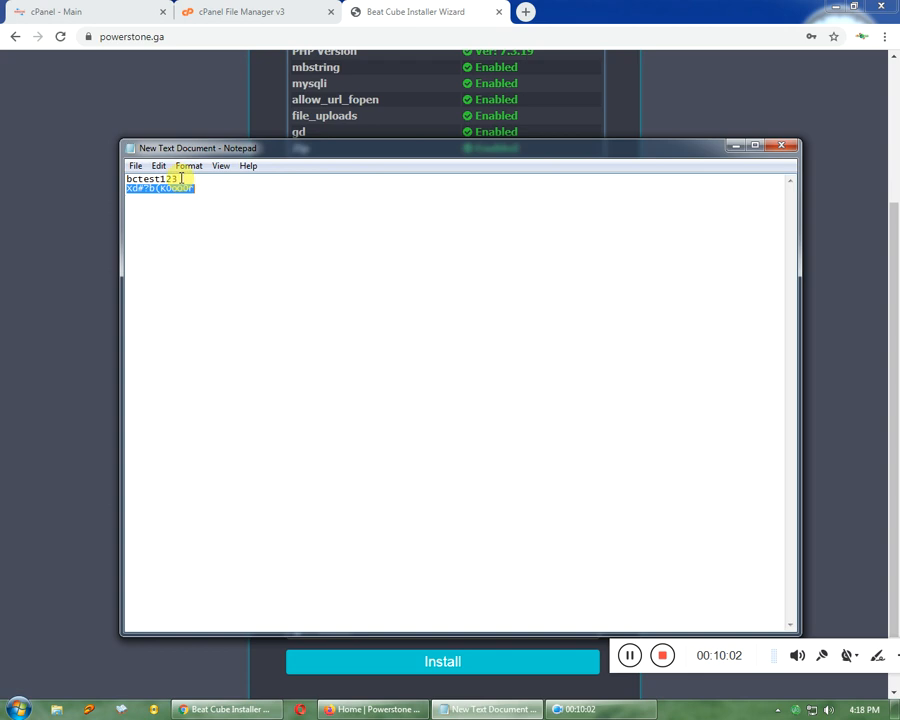
pyautogui.moveTo(181, 178); pyautogui.dragTo(109, 170)
pyautogui.hotkey('ctrl', 'c')
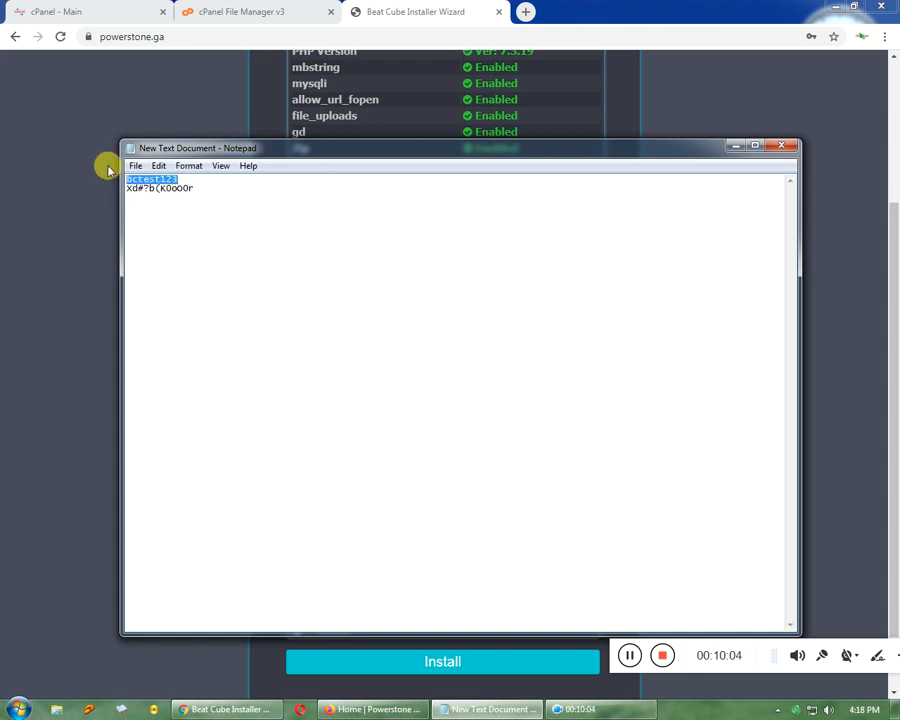
pyautogui.click(735, 146)
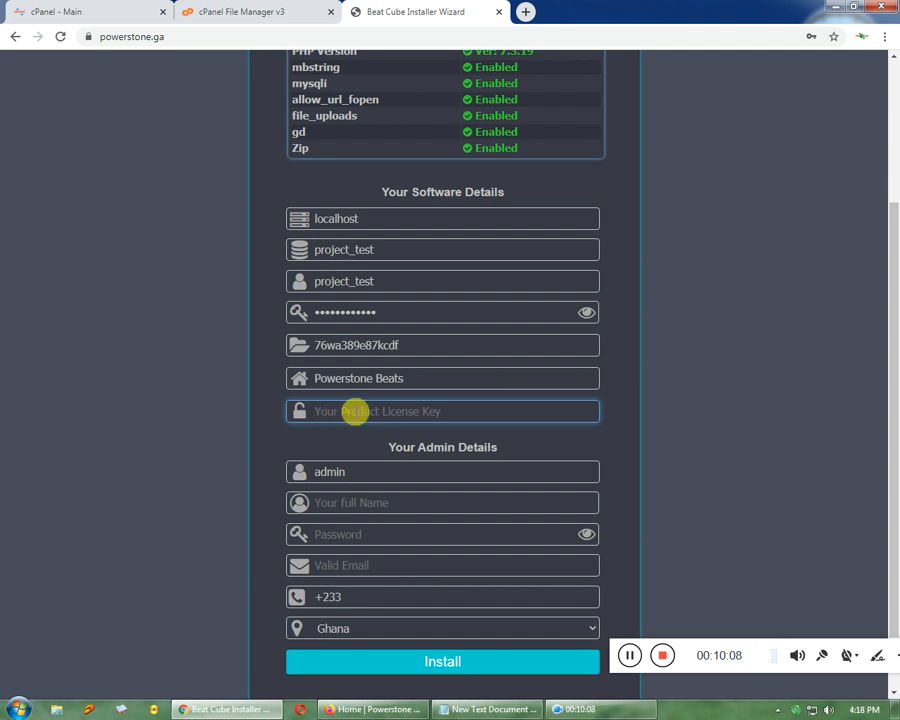
pyautogui.hotkey('ctrl', 'v')
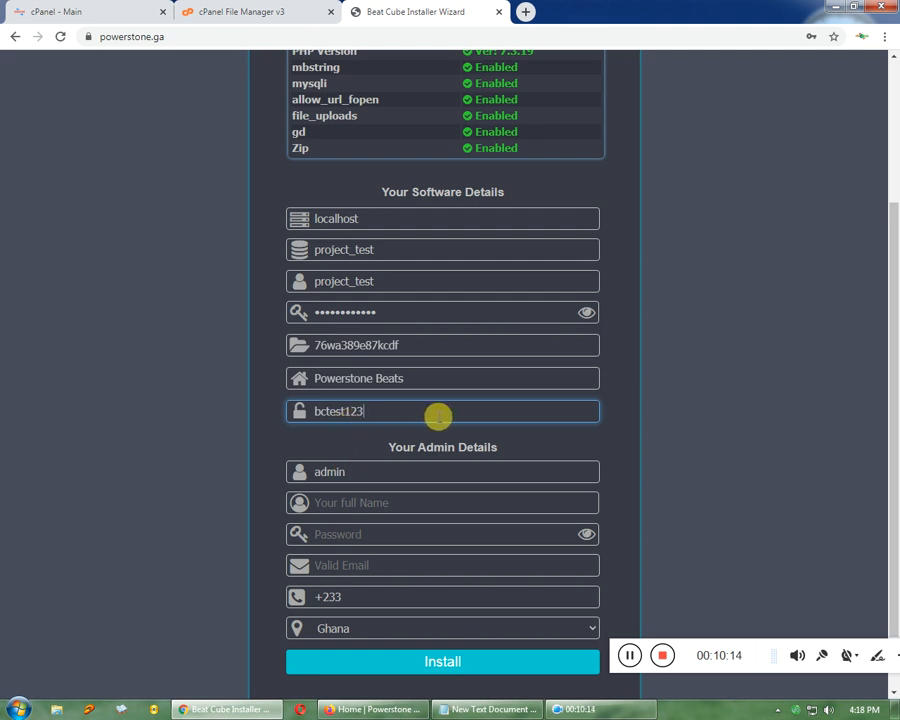
# - Enter the admin's full name, fixing its typo, and set the admin password
pyautogui.click(353, 500)
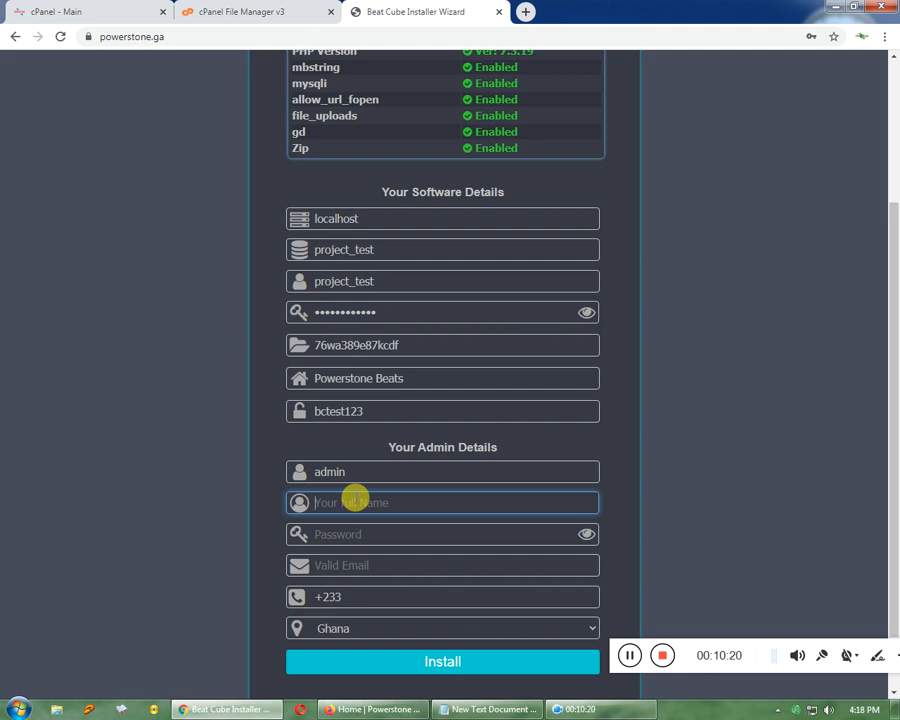
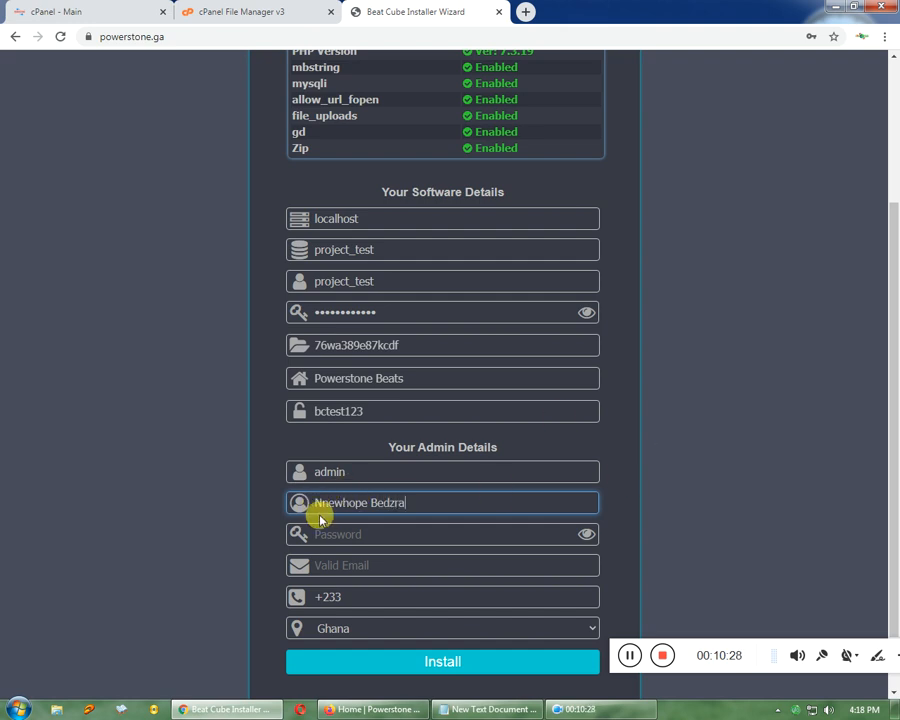
pyautogui.click(330, 503)
pyautogui.press('BackSpace')
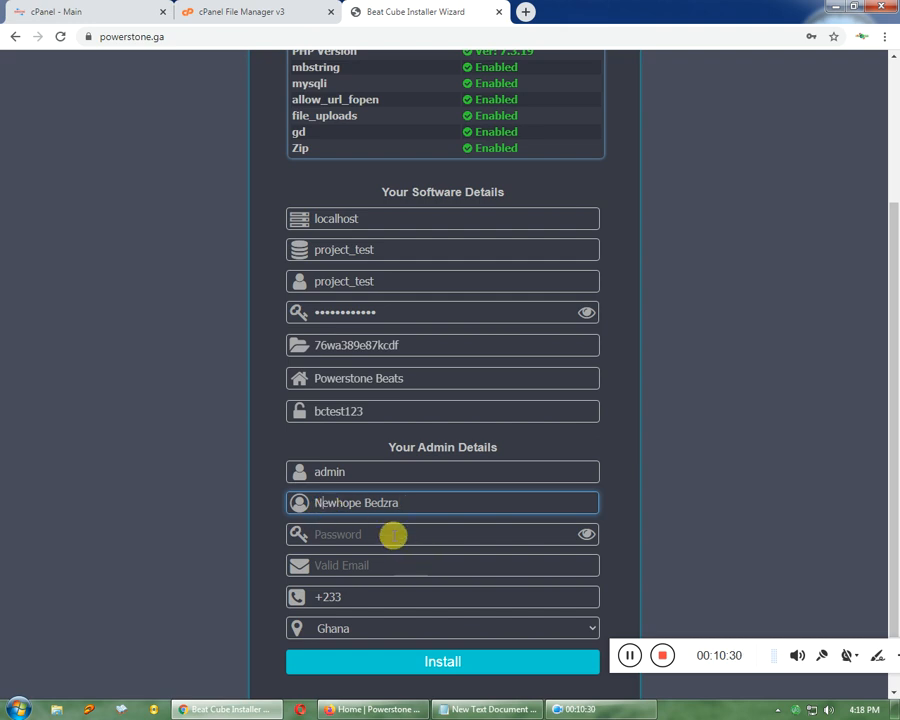
pyautogui.click(393, 535)
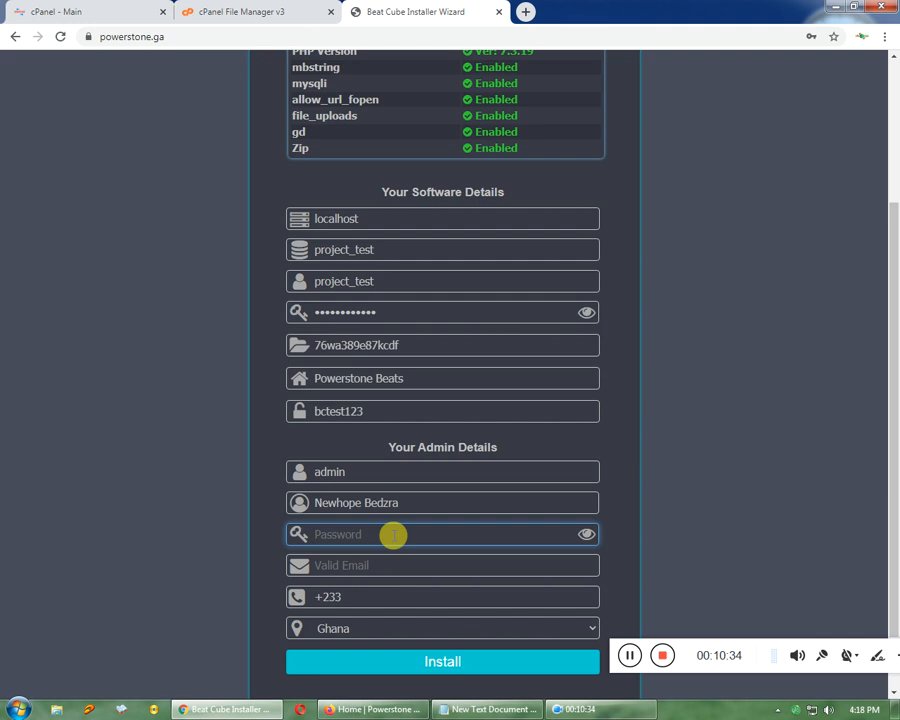
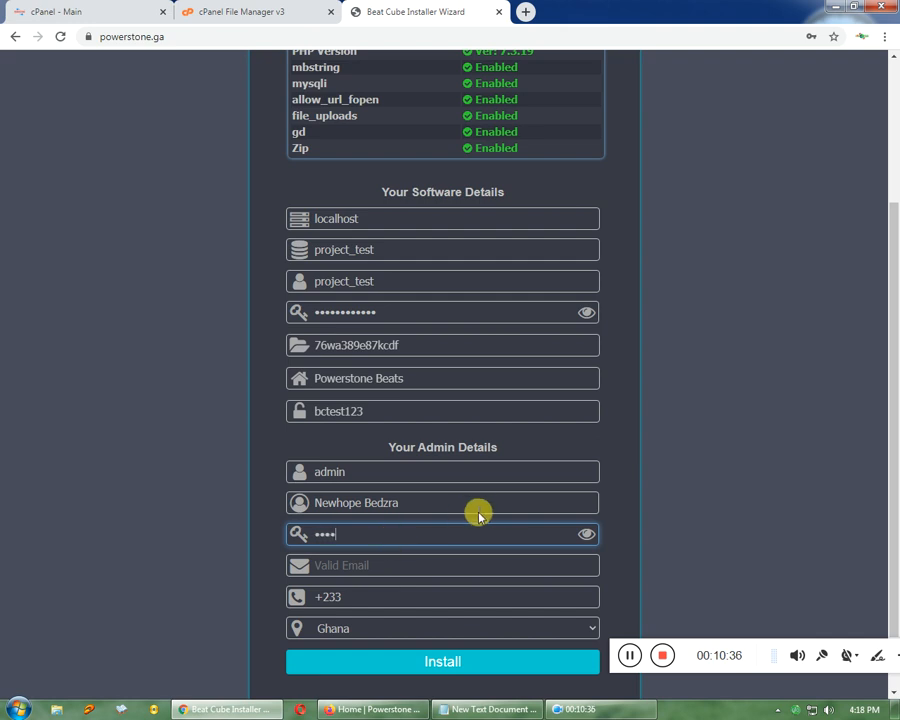
pyautogui.click(587, 535)
pyautogui.click(587, 535)
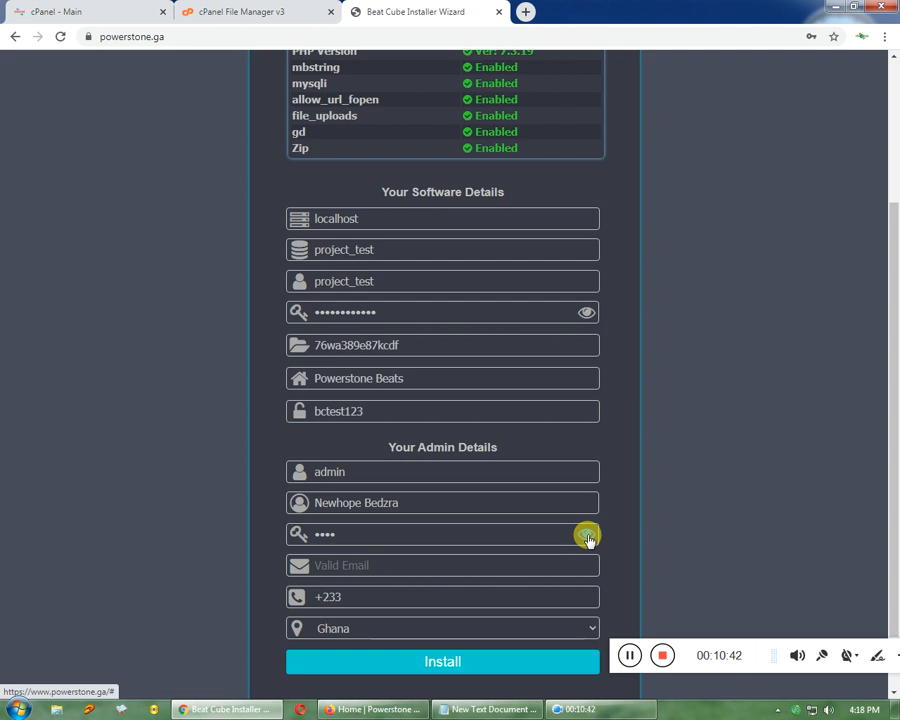
# - Fill in the admin's e-mail address and phone number after the +233 prefix
pyautogui.click(399, 566)
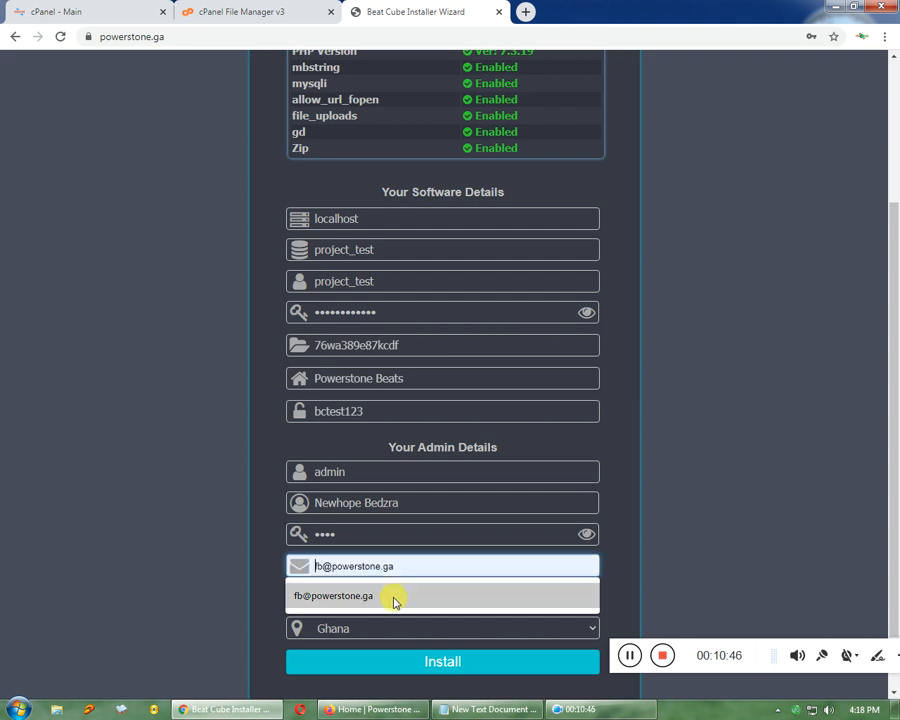
pyautogui.click(396, 598)
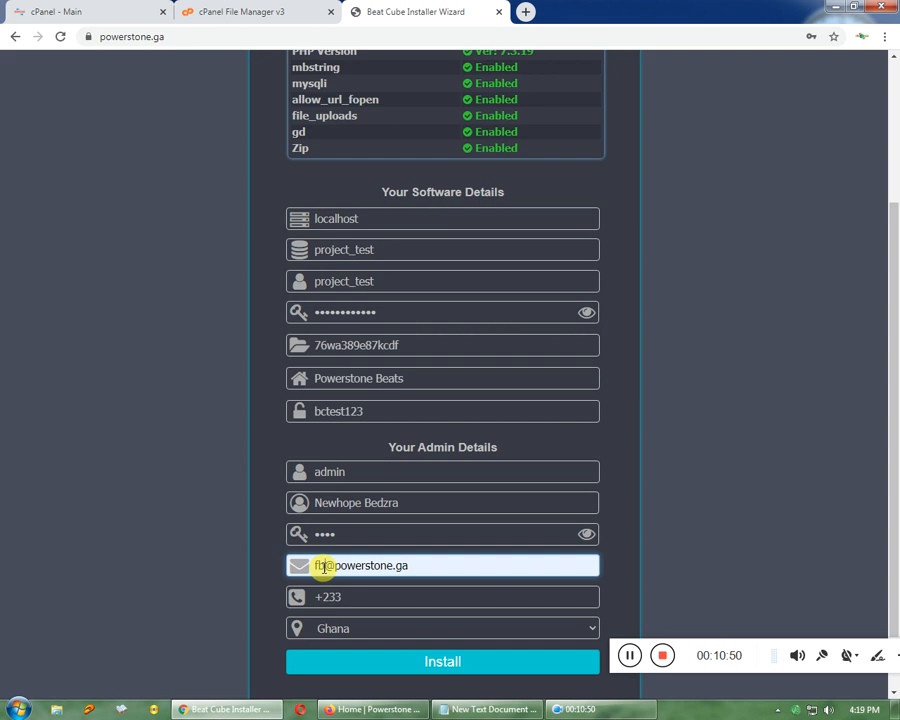
pyautogui.click(322, 566)
pyautogui.press('BackSpace')
pyautogui.press('BackSpace')
pyautogui.write('test')
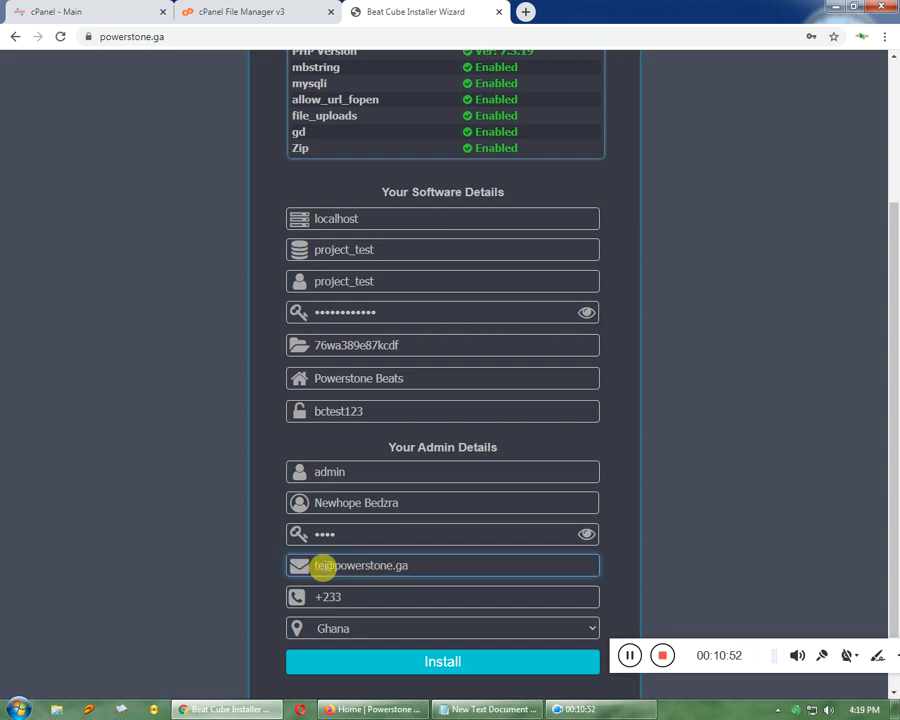
pyautogui.click(399, 593)
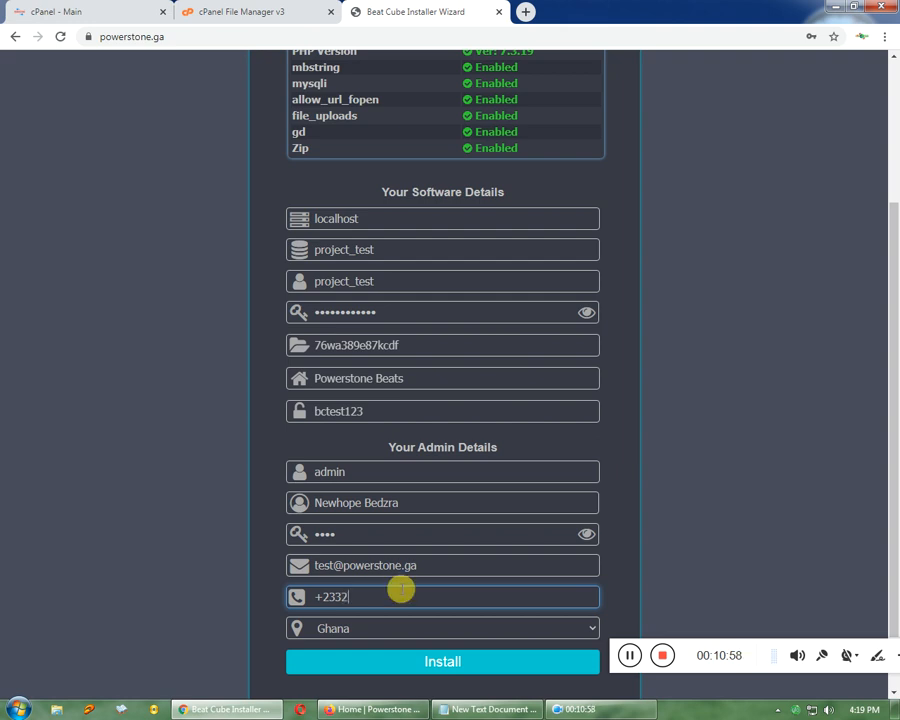
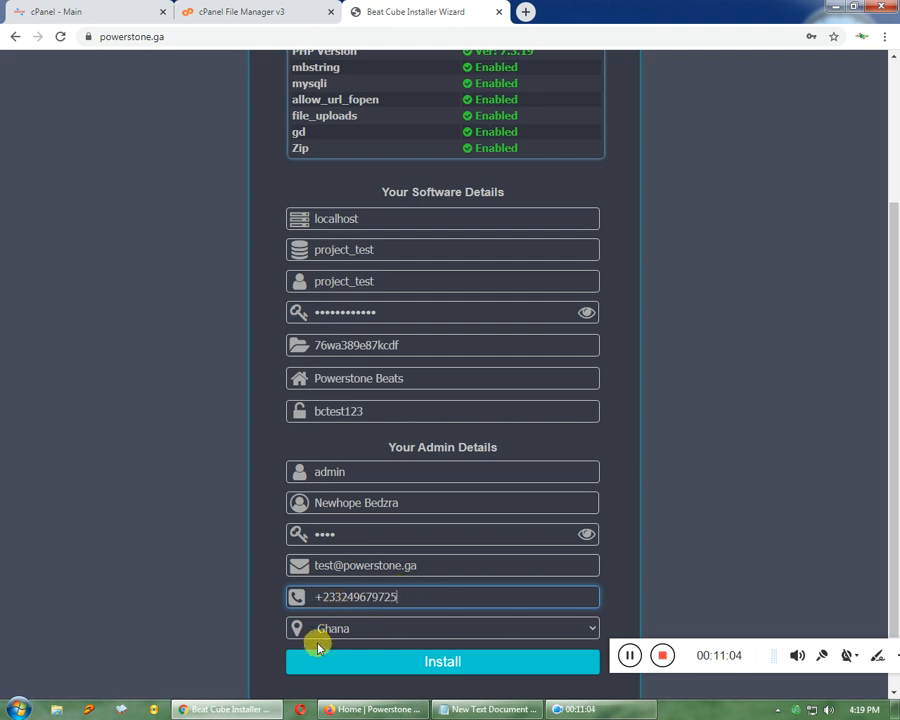
# - Keep Ghana as the country and install Beat Cube, then look over the new home page
pyautogui.click(591, 631)
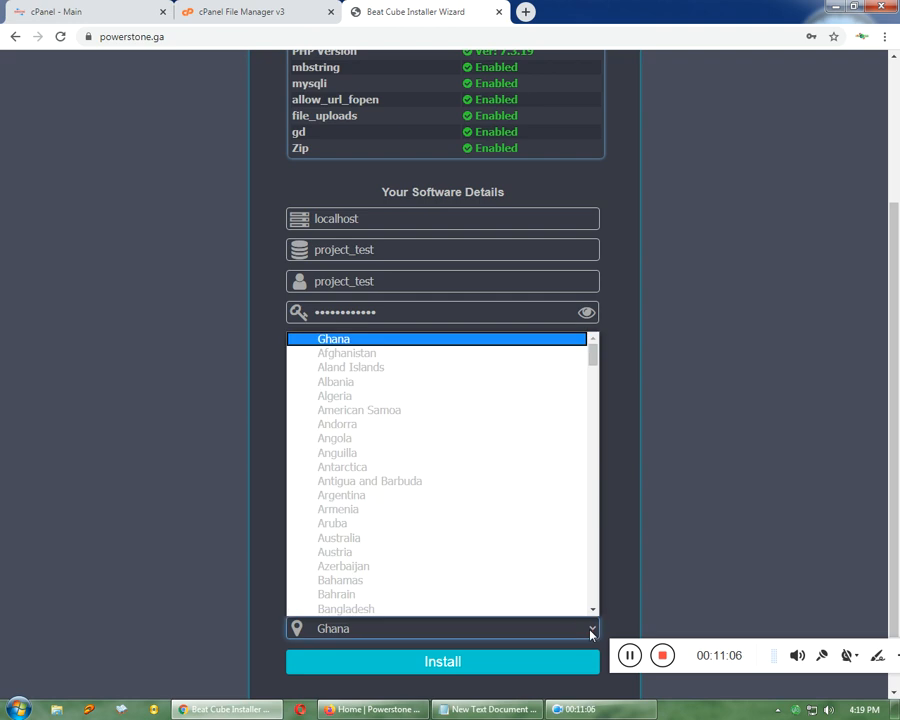
pyautogui.click(591, 631)
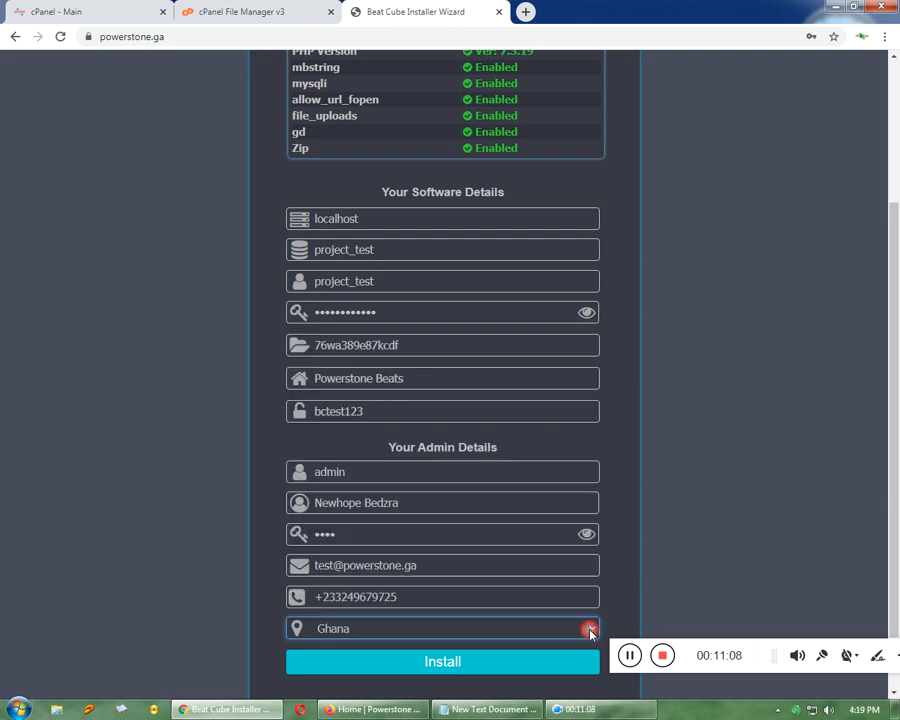
pyautogui.scroll(-1, 634, 486)
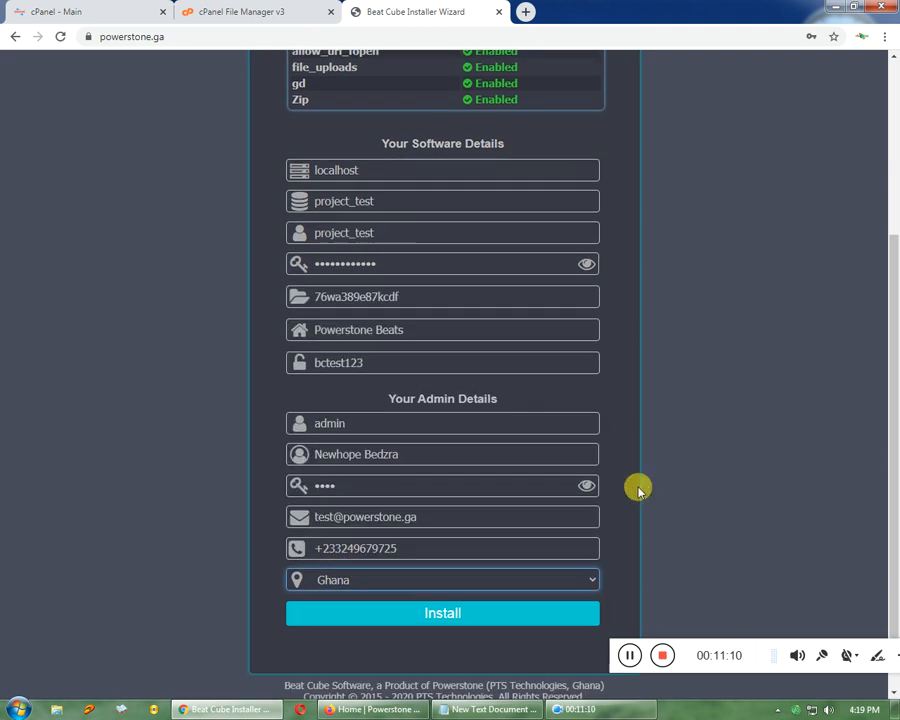
pyautogui.scroll(3, 634, 486)
pyautogui.scroll(-3, 636, 487)
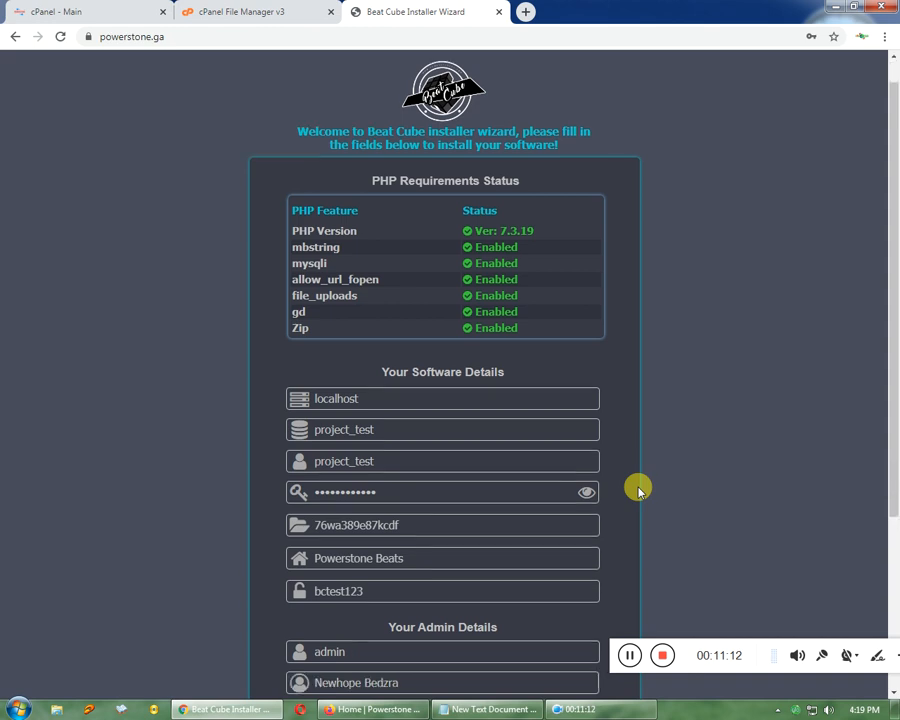
pyautogui.click(443, 596)
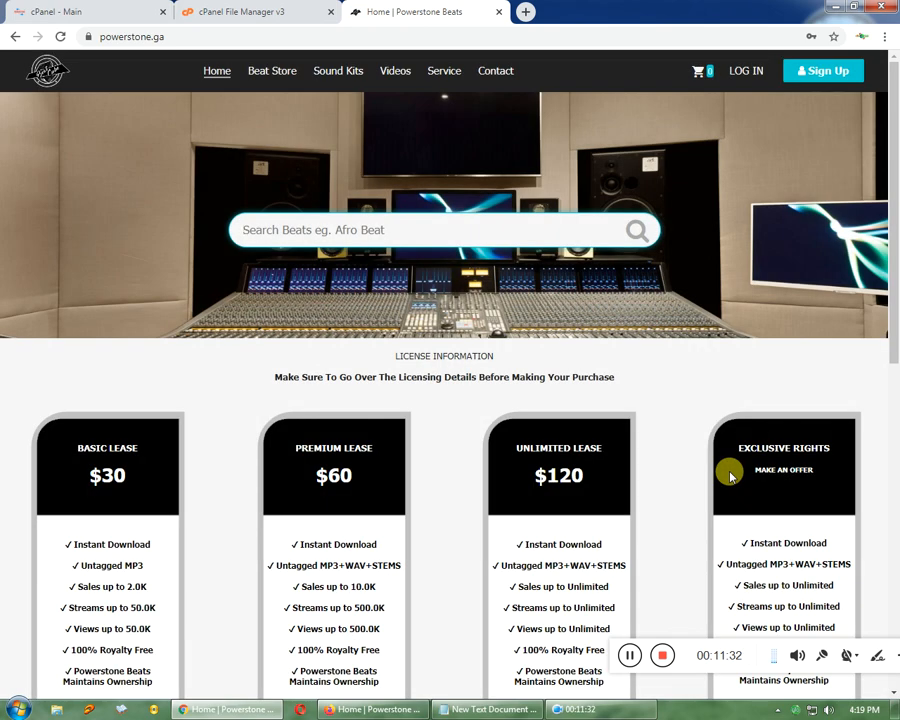
pyautogui.scroll(-10, 688, 484)
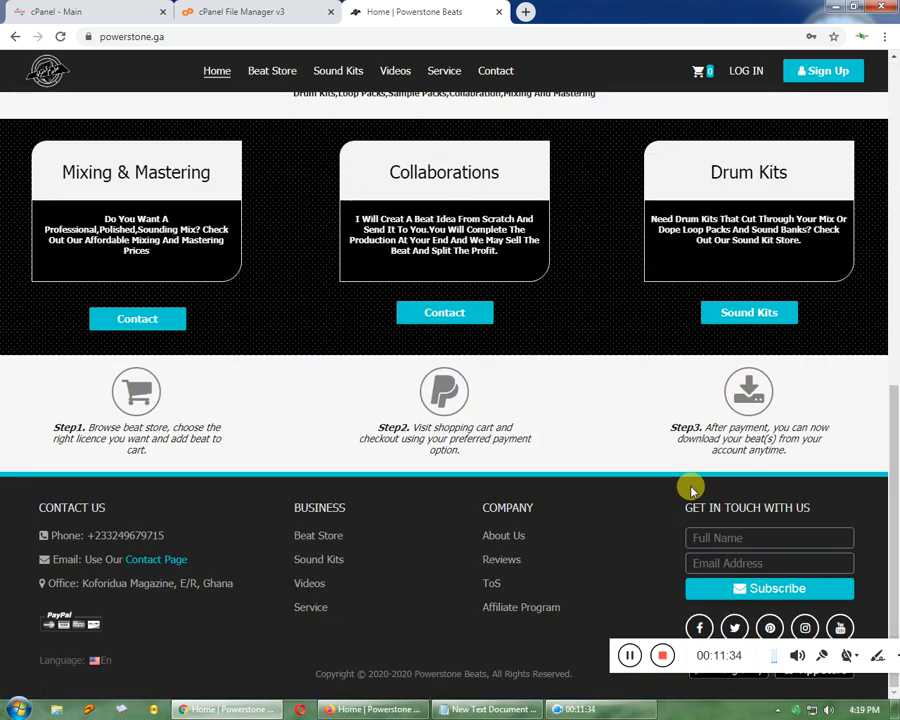
pyautogui.scroll(10, 690, 488)
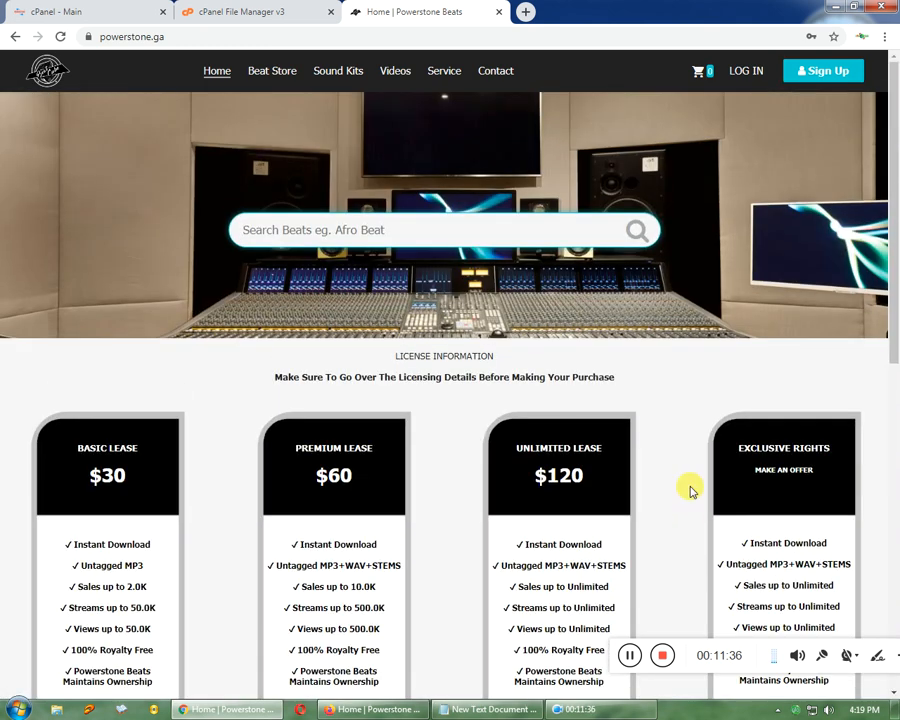
# - Log in on the site's login page with username admin and the admin password
pyautogui.click(750, 73)
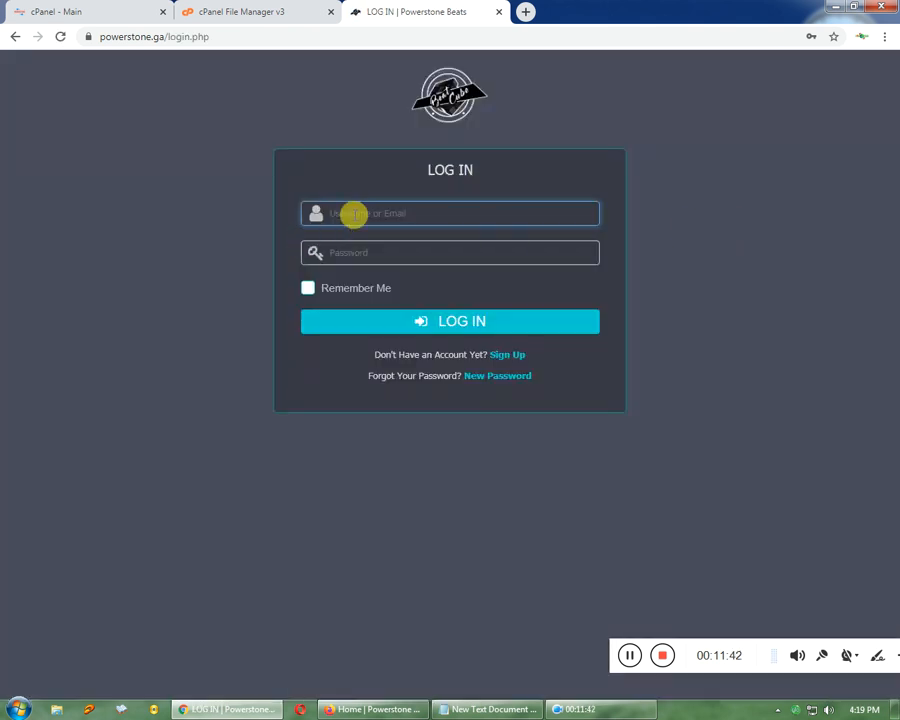
pyautogui.click(352, 213)
pyautogui.press('Tab')
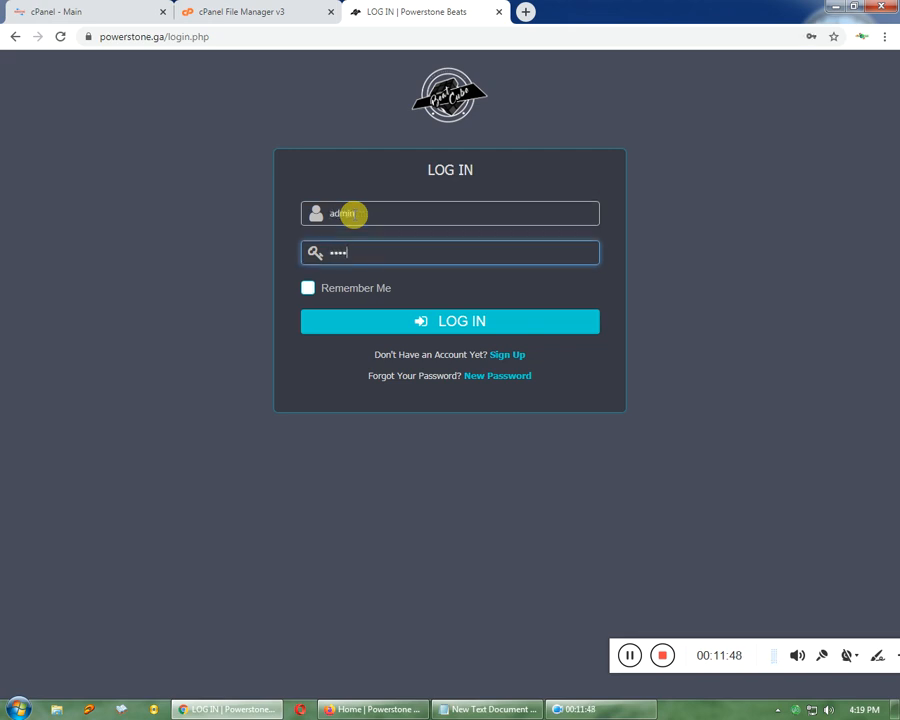
pyautogui.click(400, 322)
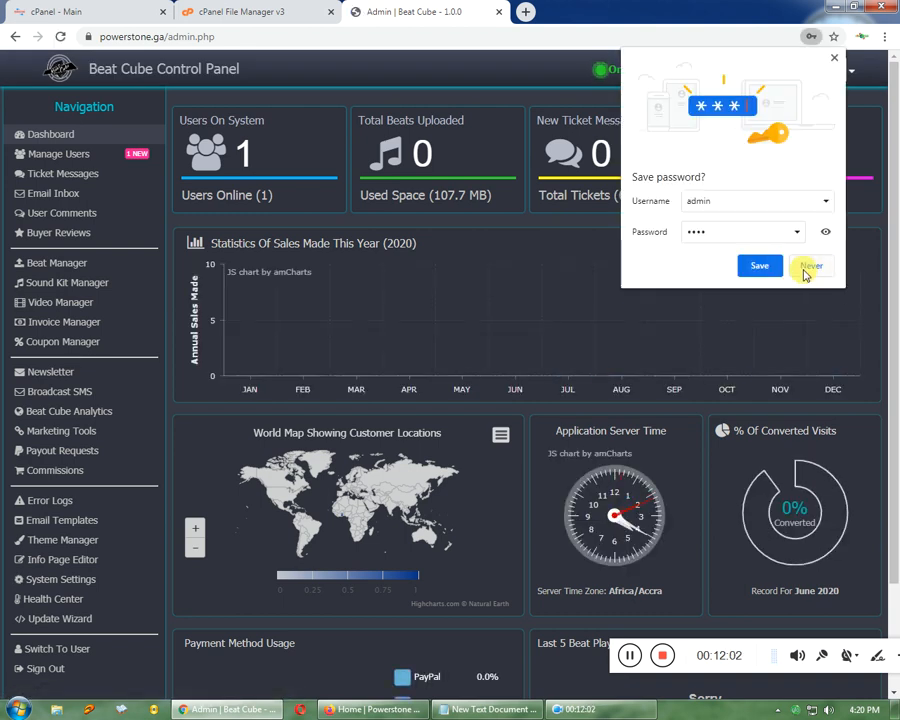
# - Choose Never on Chrome's save-password prompt and look over the dashboard
pyautogui.click(805, 268)
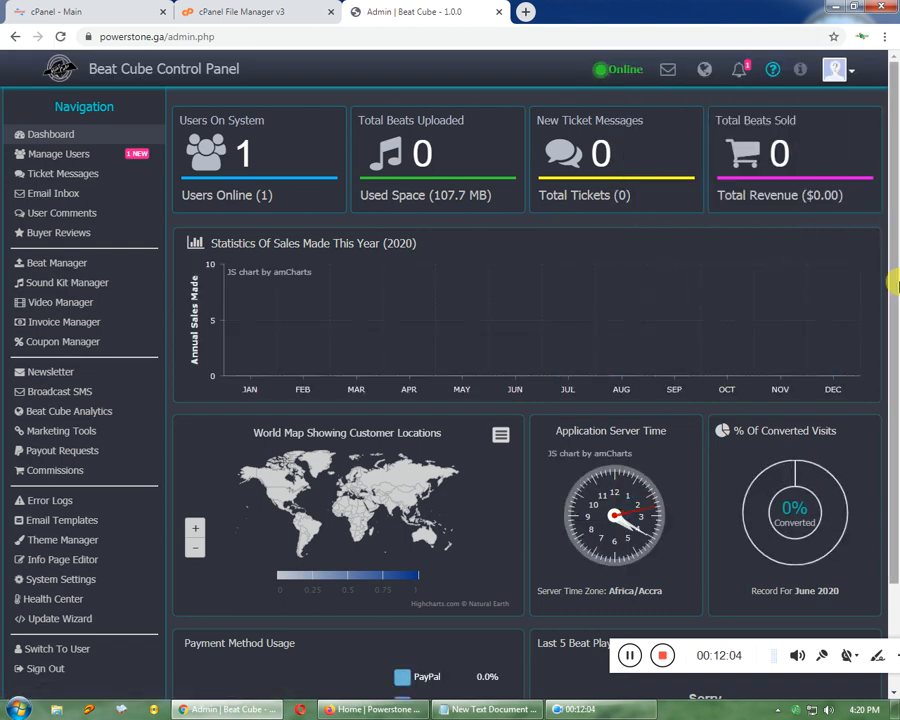
pyautogui.scroll(-2, 888, 282)
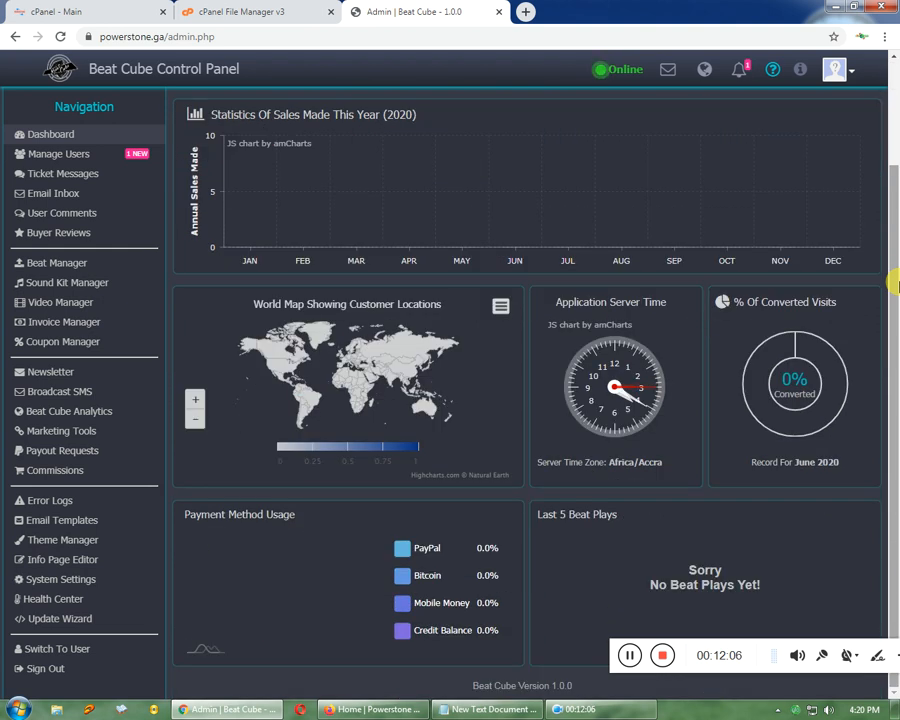
pyautogui.scroll(2, 868, 510)
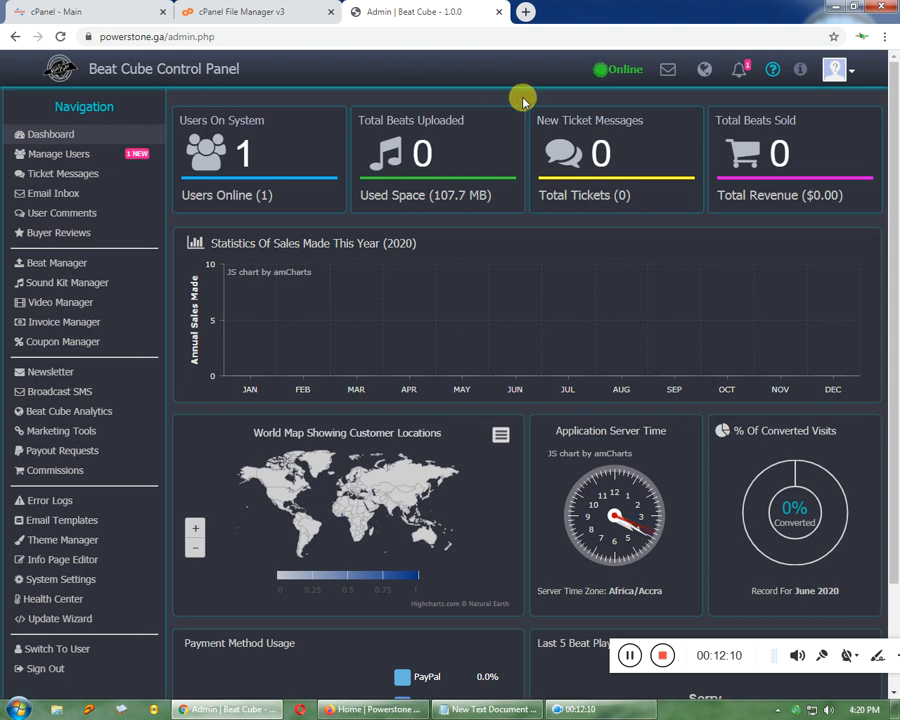
# - View the Beat Cube About information, close it, and review the dashboard stats
pyautogui.click(803, 68)
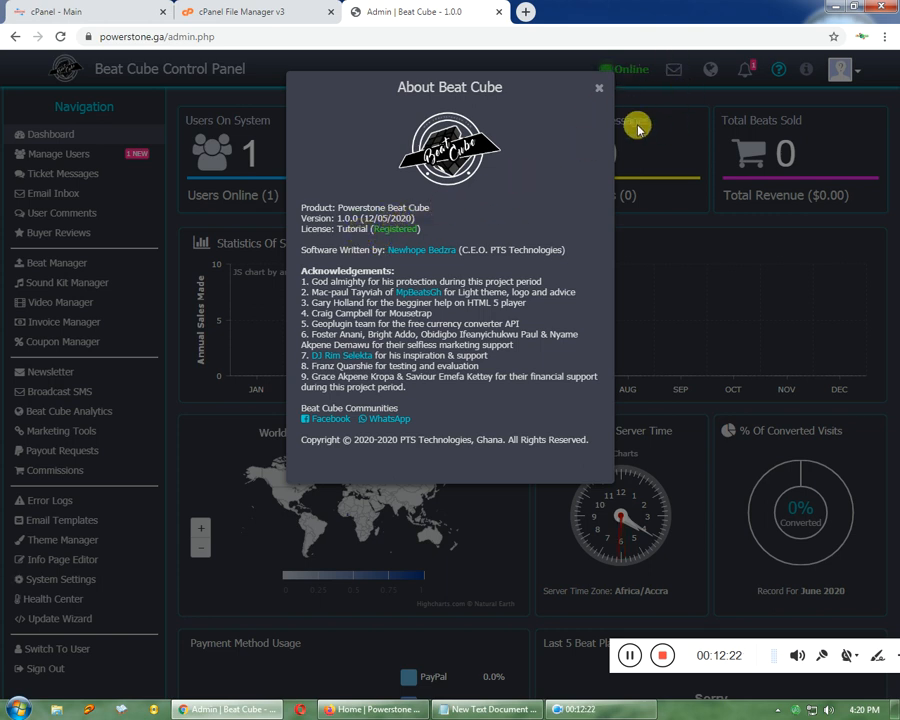
pyautogui.click(599, 92)
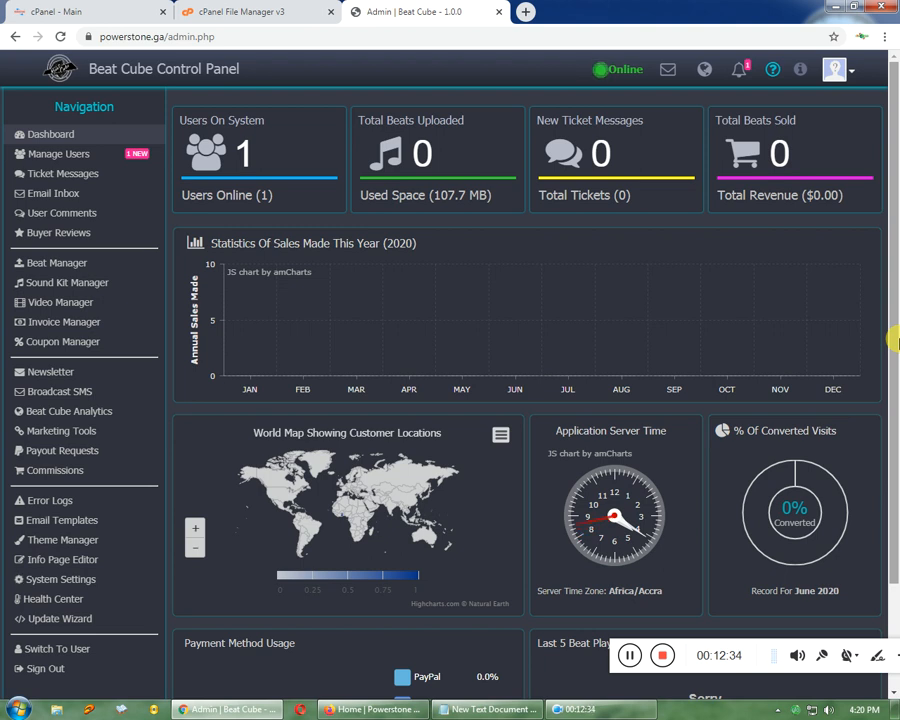
pyautogui.scroll(-2, 893, 340)
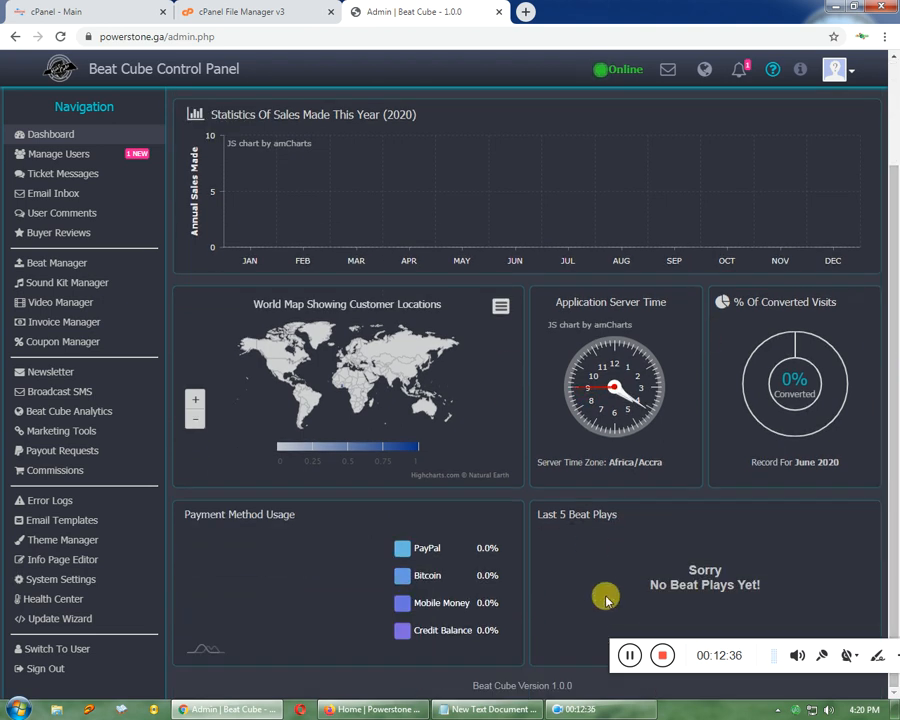
pyautogui.scroll(2, 897, 510)
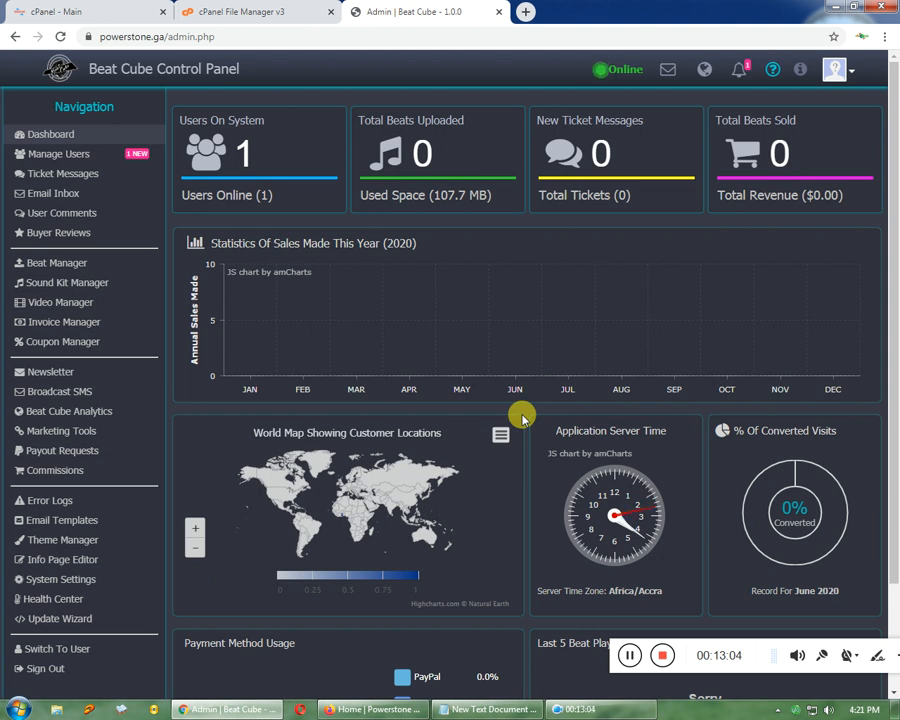
# - Go to System Settings from the admin avatar menu and view the license packs
pyautogui.click(845, 72)
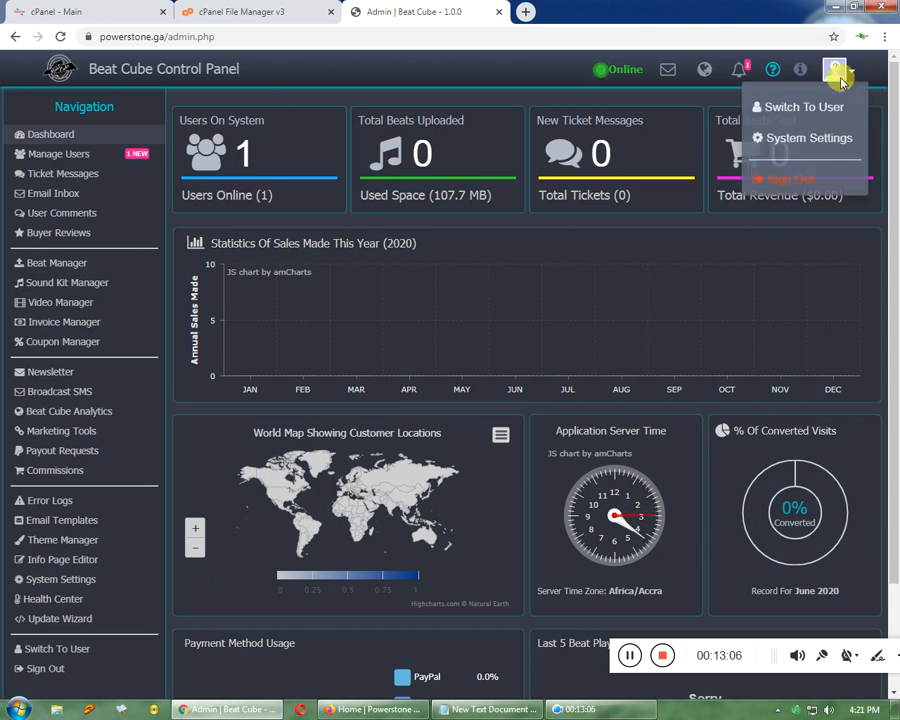
pyautogui.click(821, 137)
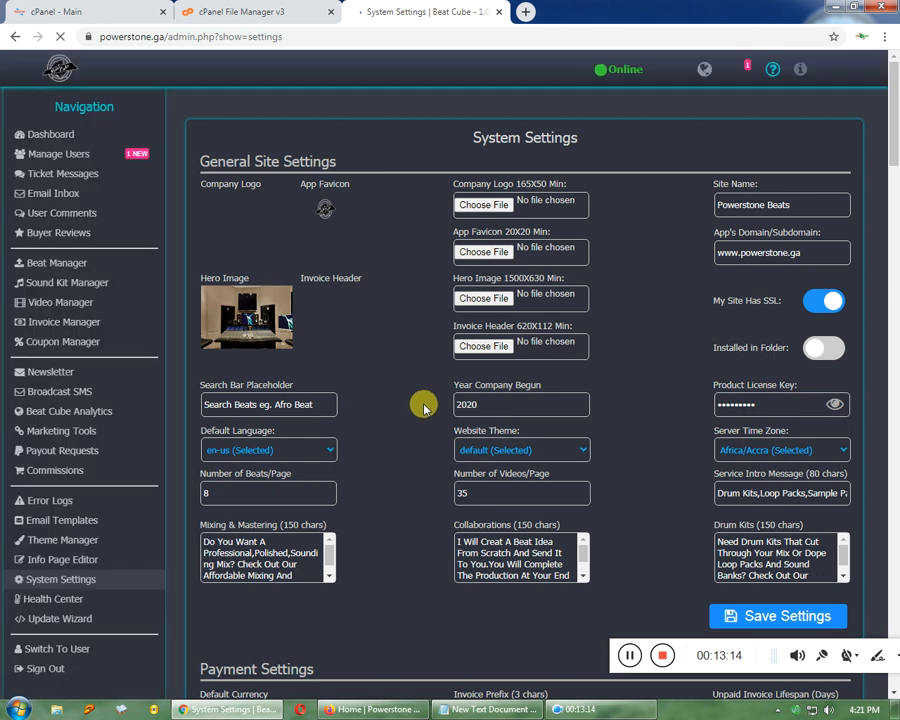
pyautogui.scroll(-8, 438, 415)
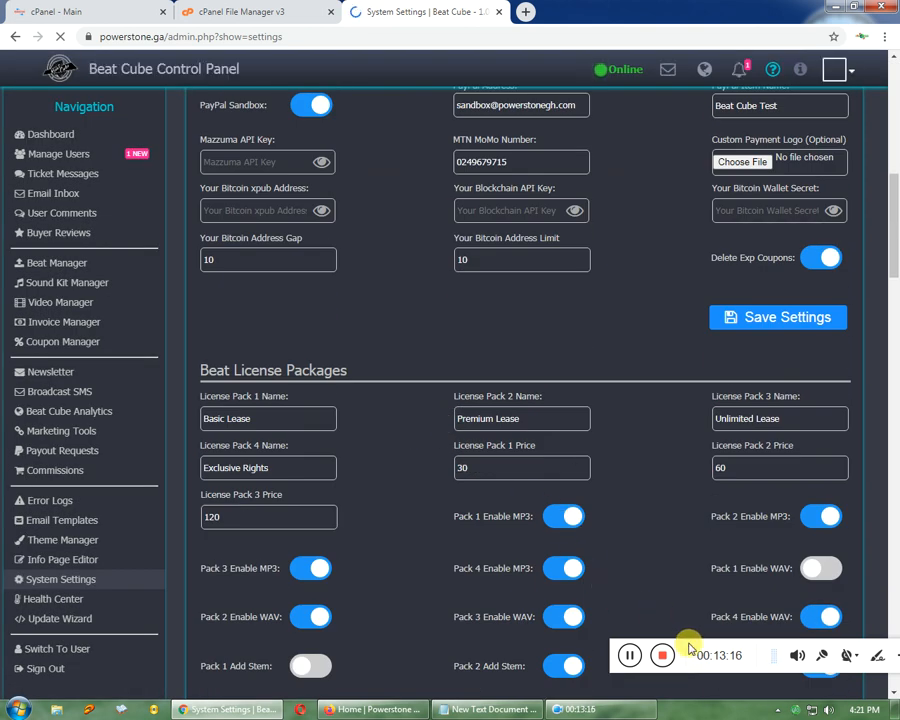